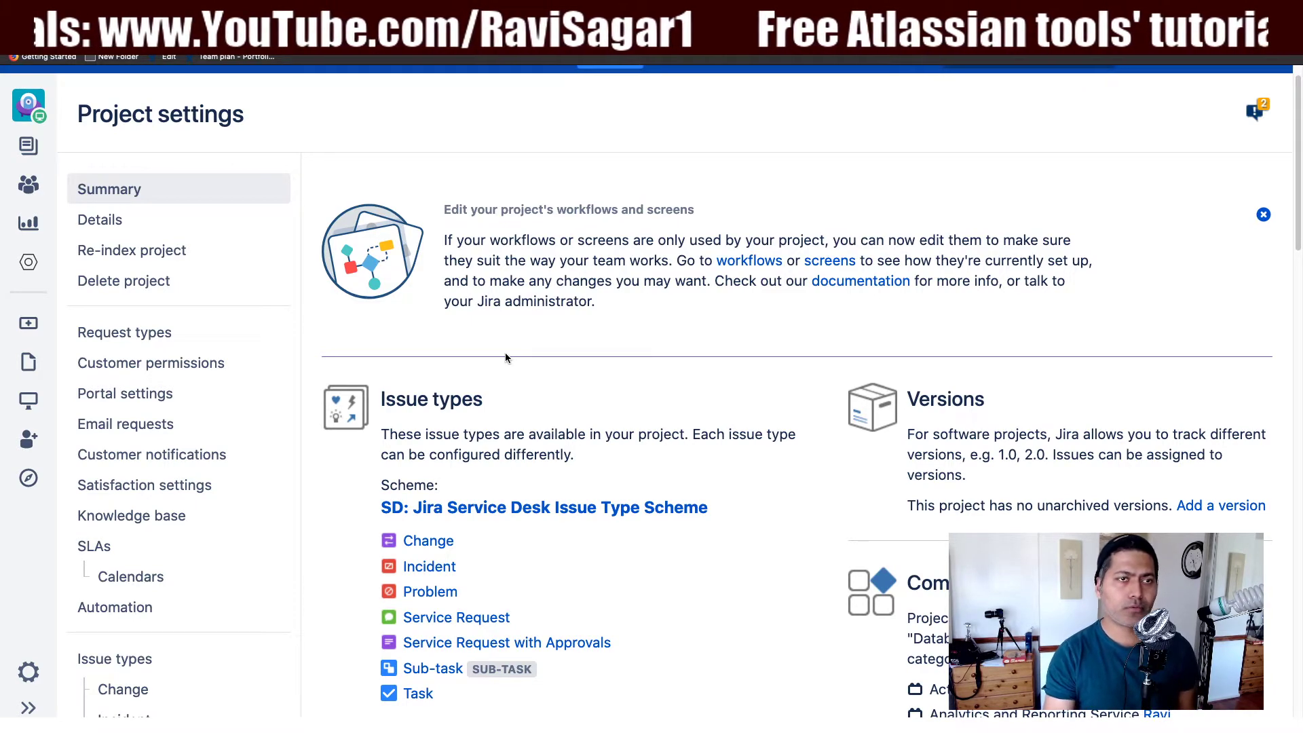
# In Customer permissions, choose 'Anyone can email the service desk or raise a request in the portal'
pyautogui.scroll(1, 505, 353)
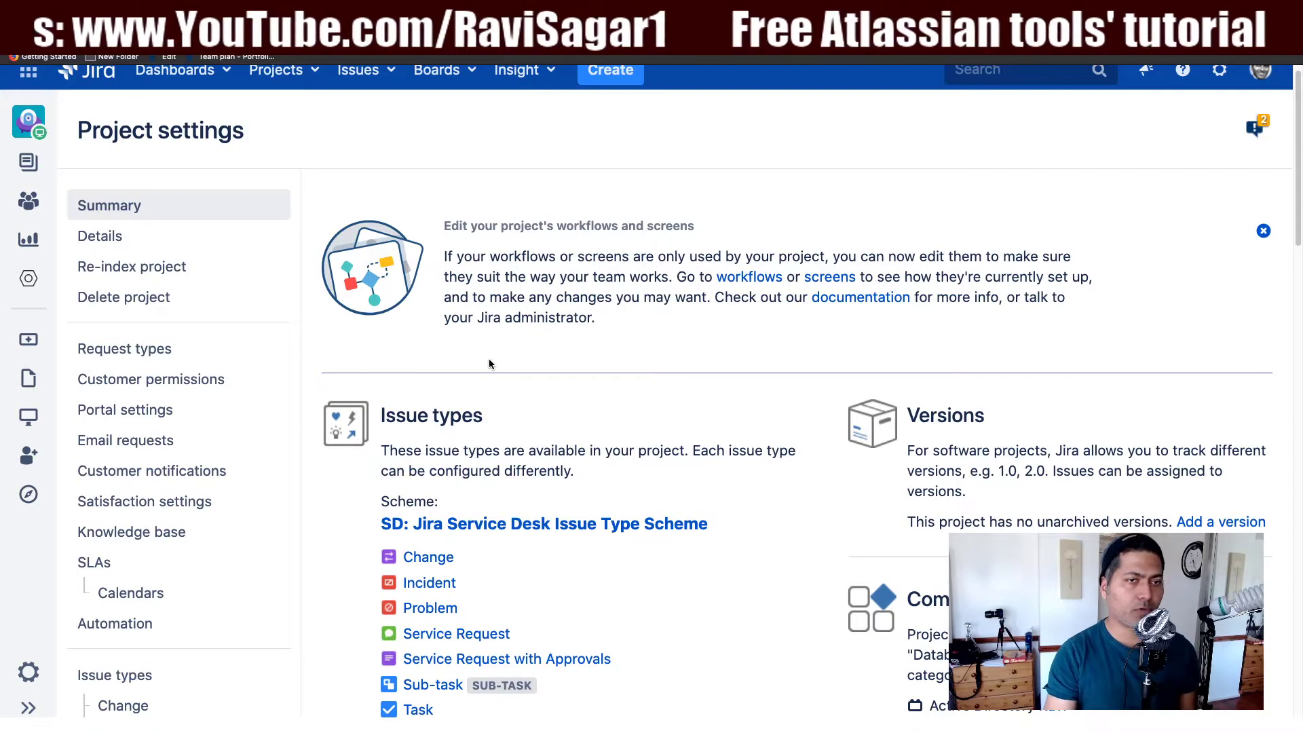
pyautogui.scroll(-5, 447, 349)
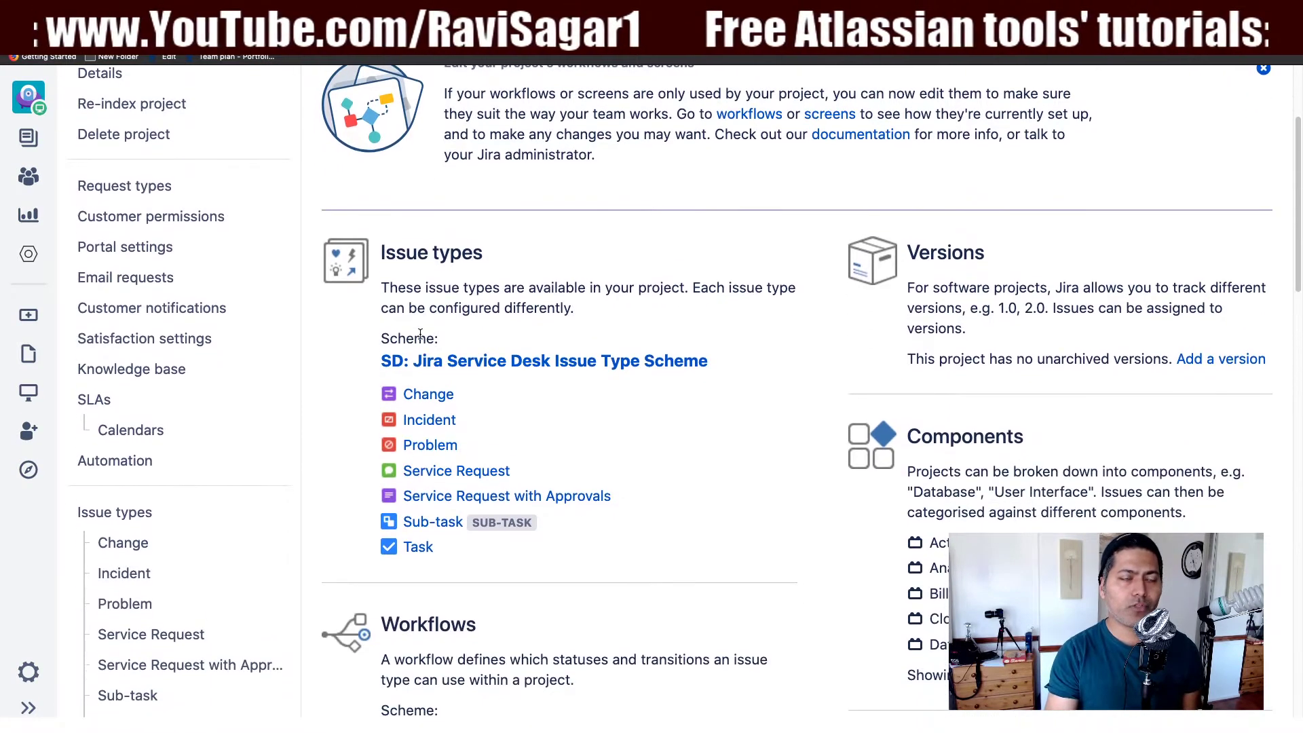
pyautogui.scroll(3, 420, 334)
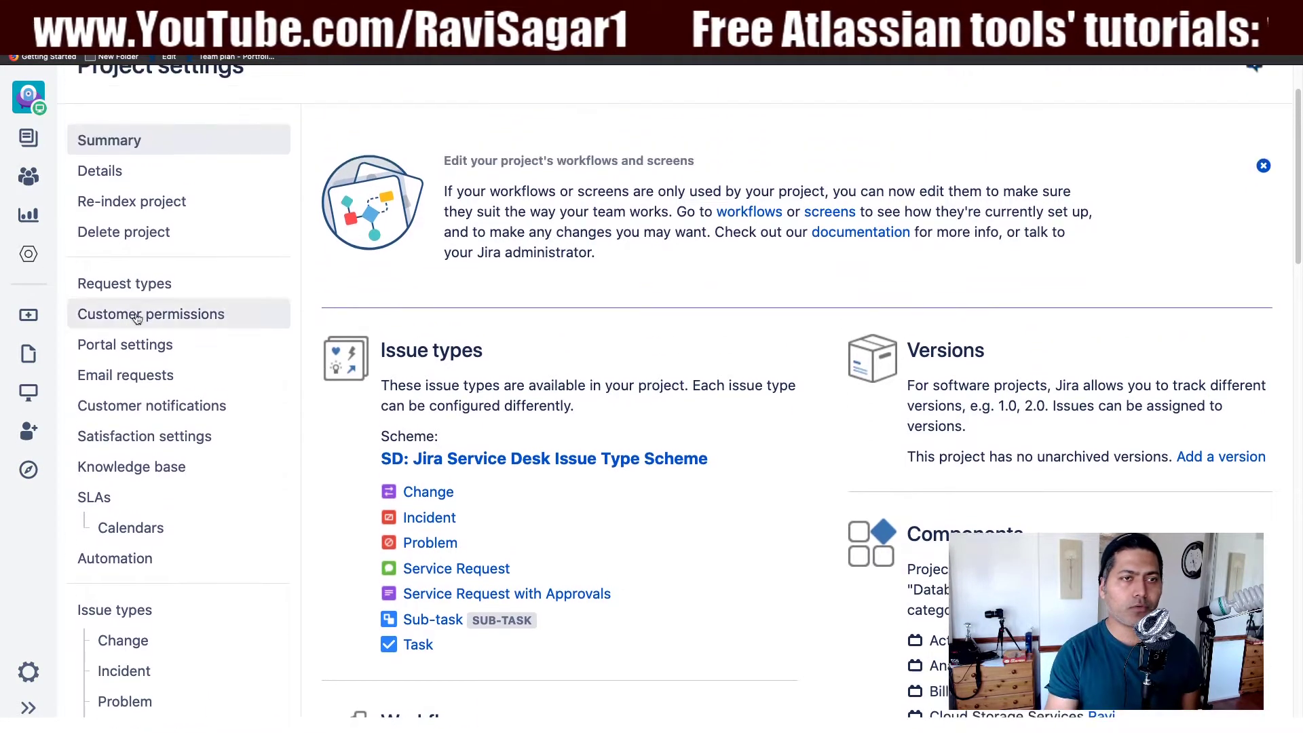
pyautogui.click(173, 319)
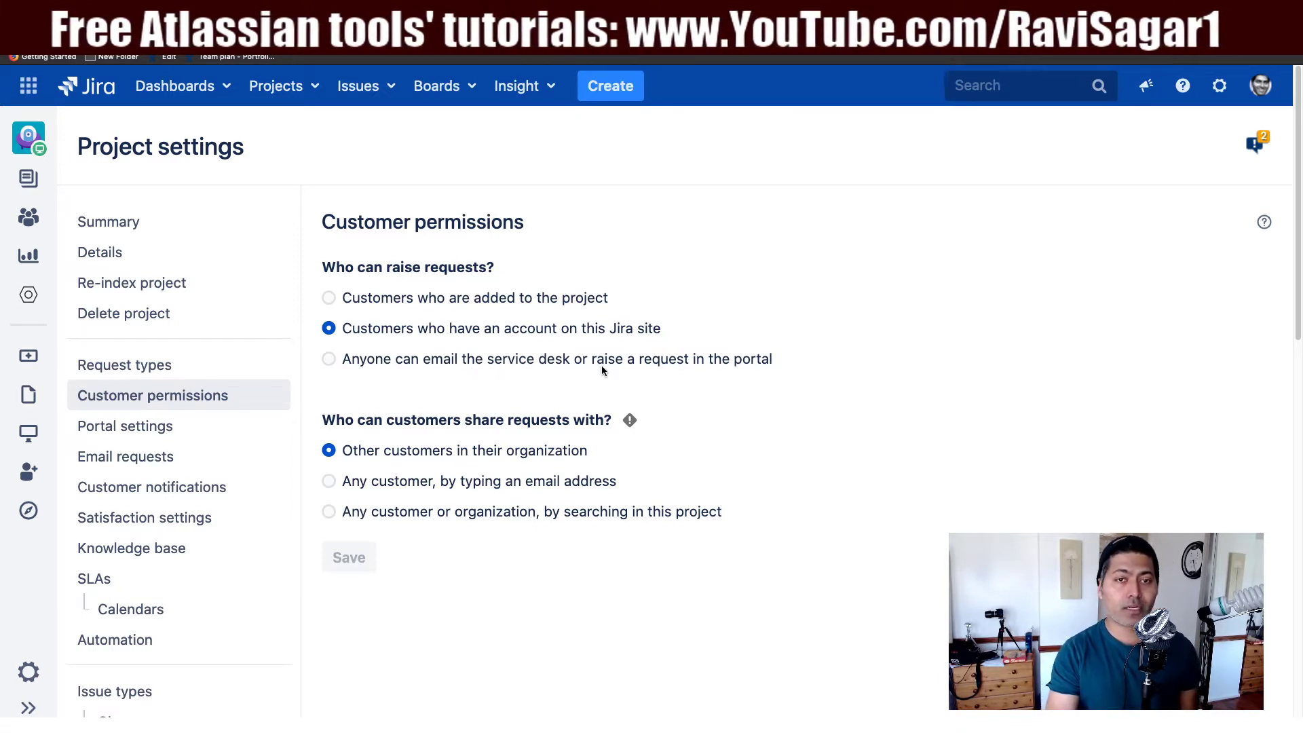
pyautogui.click(505, 365)
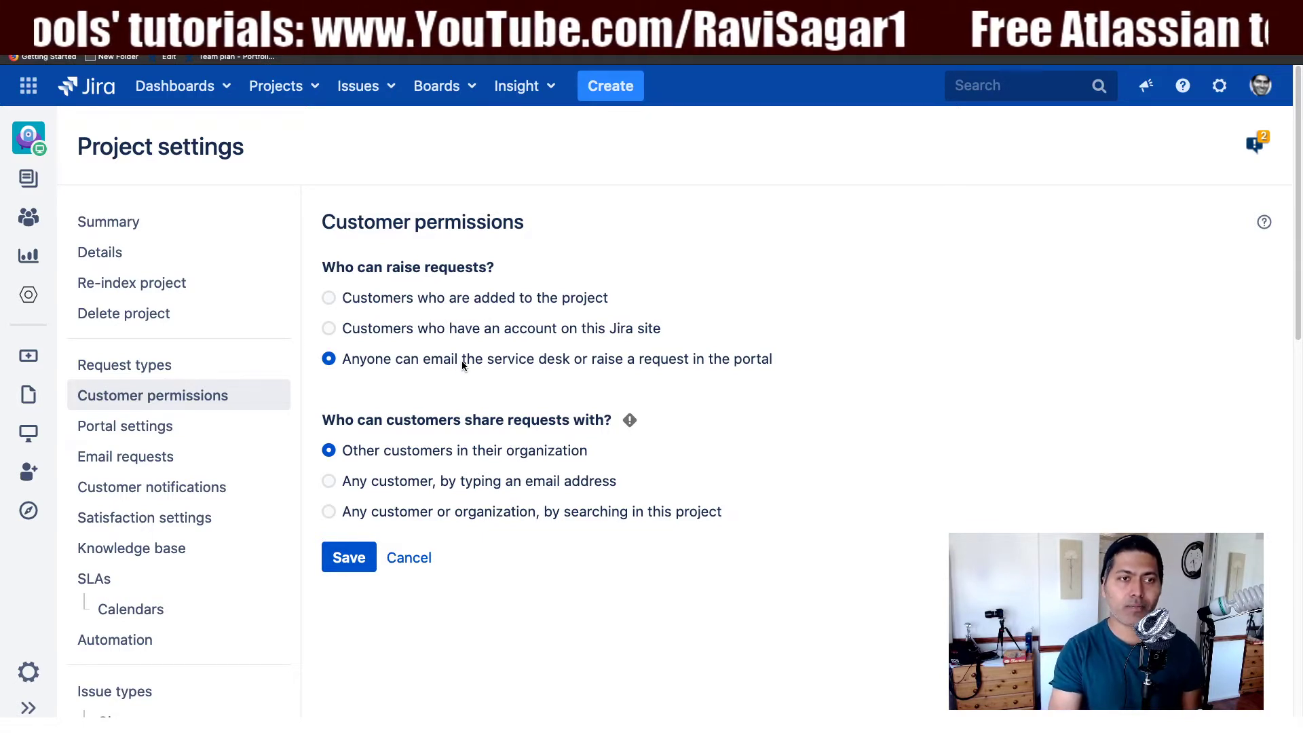
# Limit requests to 'Customers who are added to the project', save, and return to Customers
pyautogui.click(28, 218)
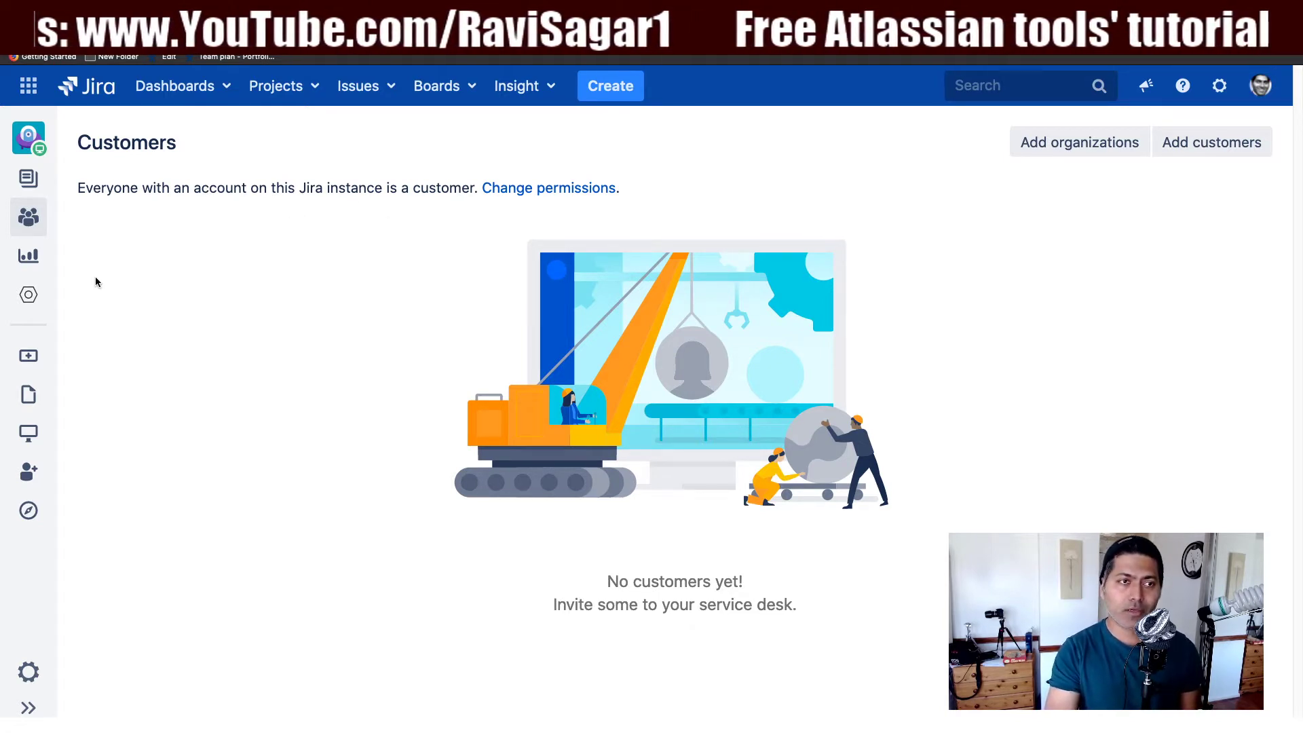
pyautogui.click(28, 673)
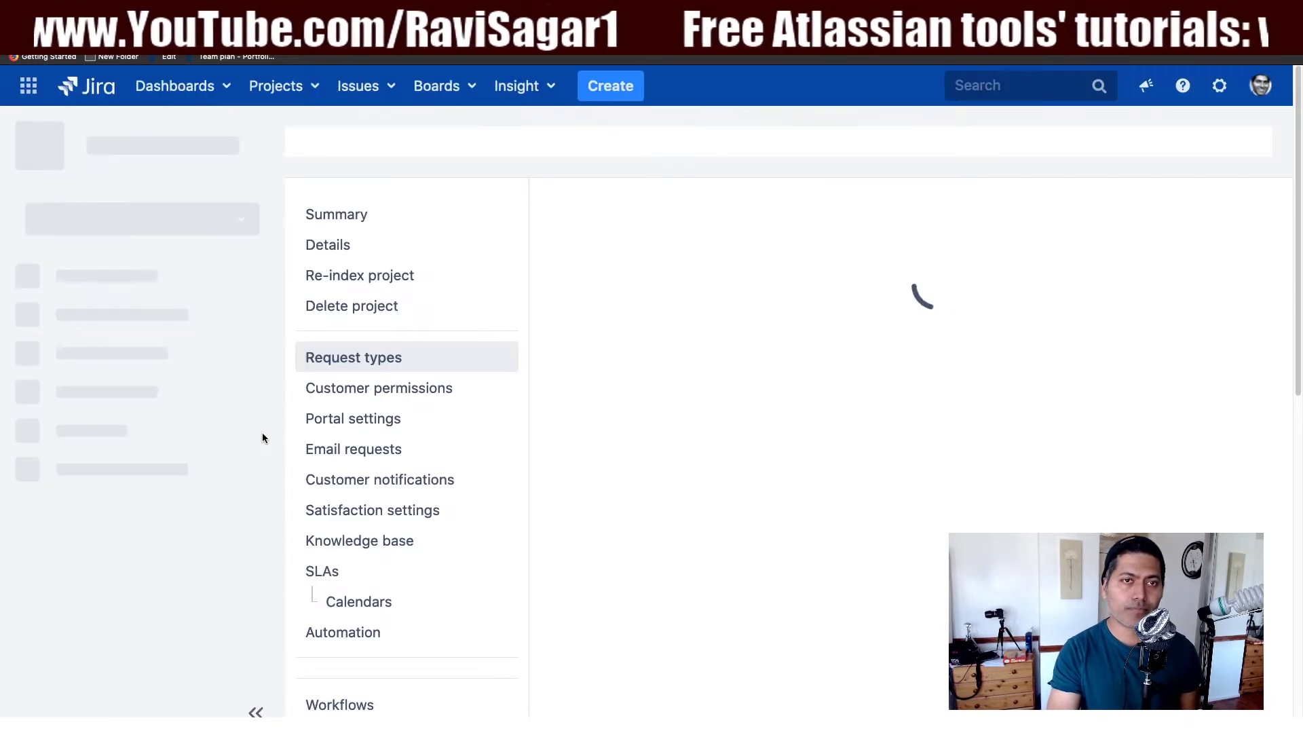
pyautogui.click(190, 396)
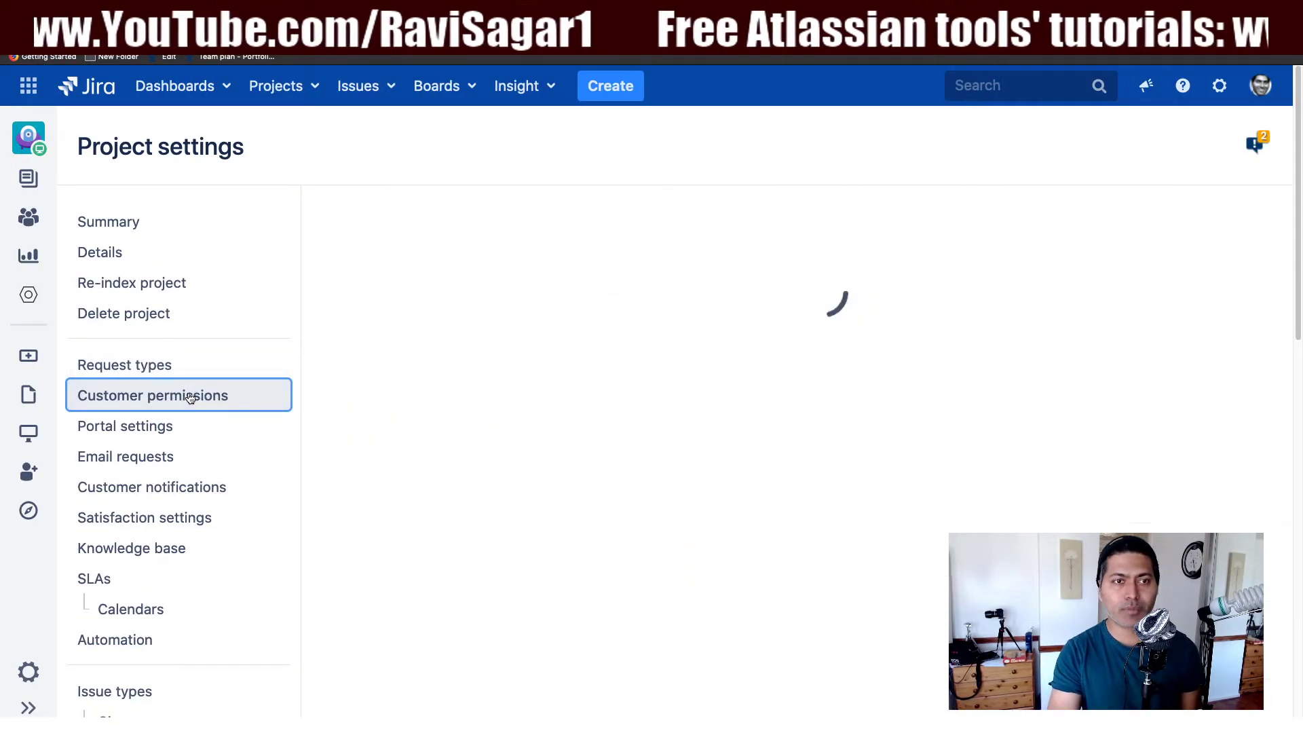
pyautogui.click(418, 302)
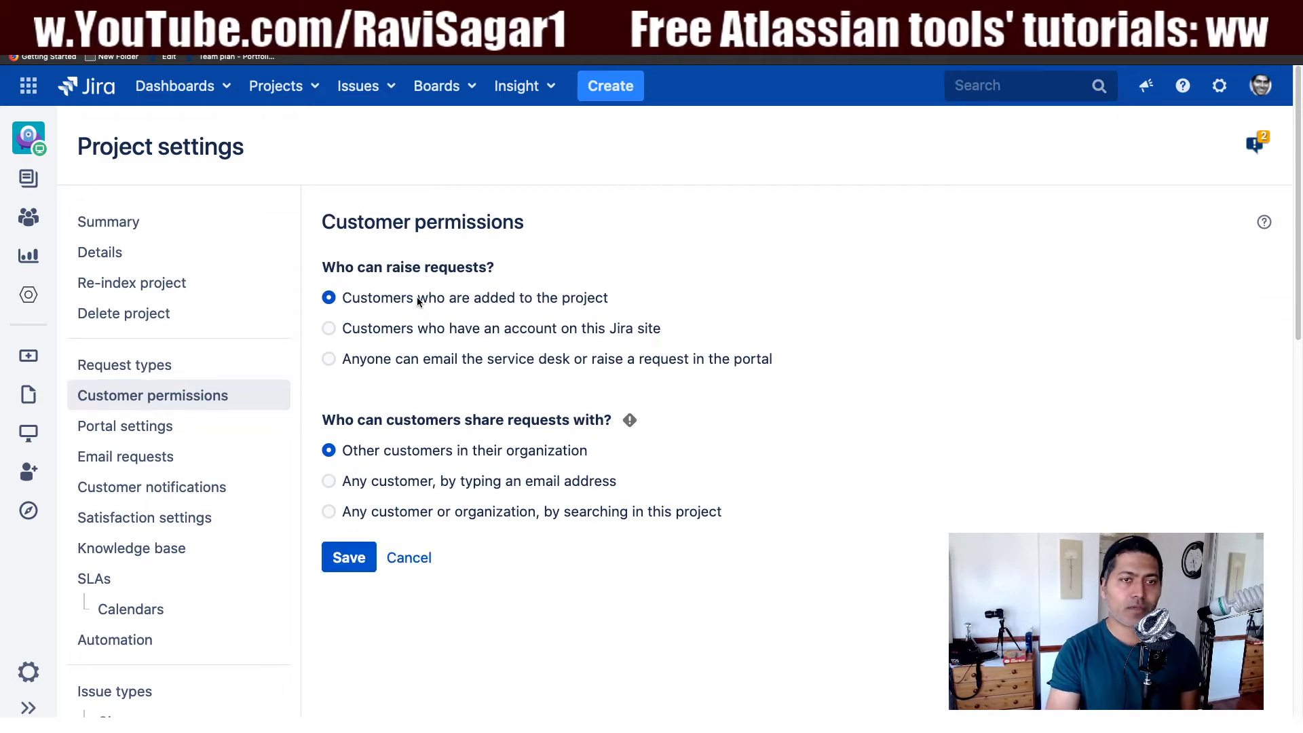
pyautogui.click(354, 560)
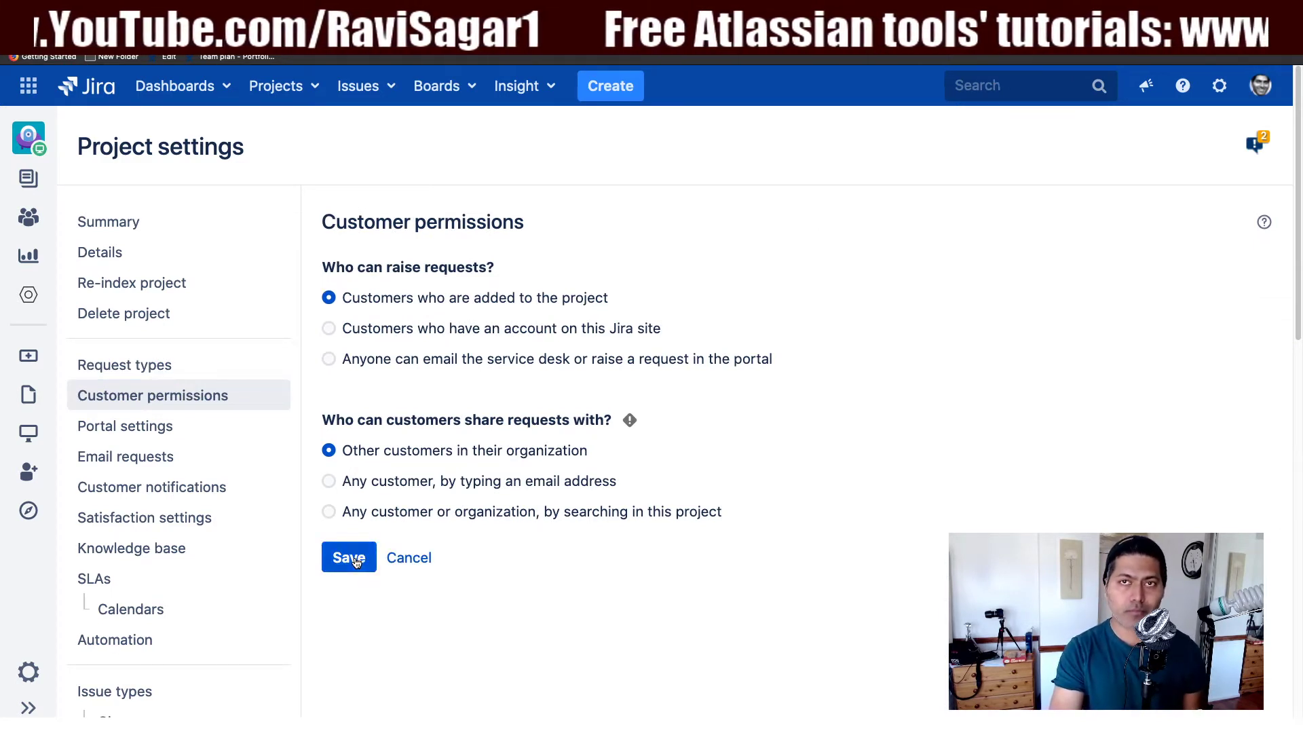
pyautogui.click(29, 218)
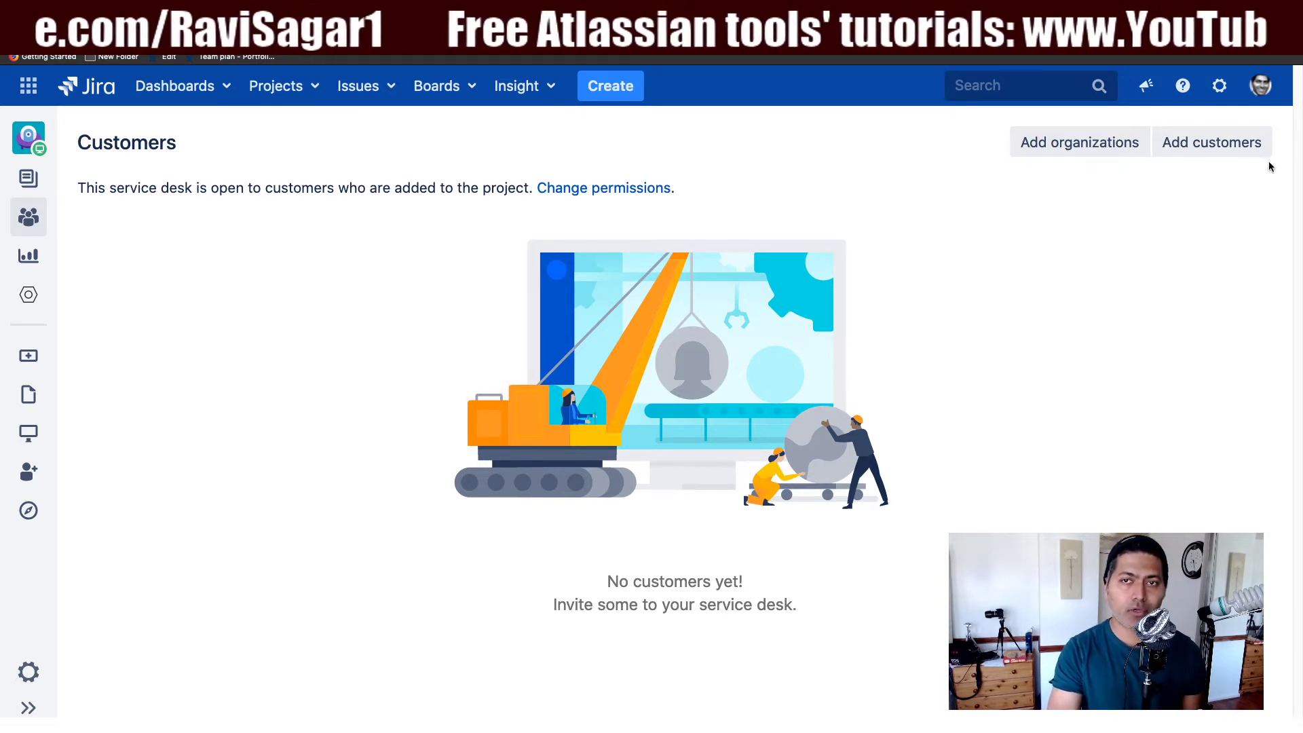
# Enter the two new customers' e-mail addresses in the Add customers form
pyautogui.click(1221, 144)
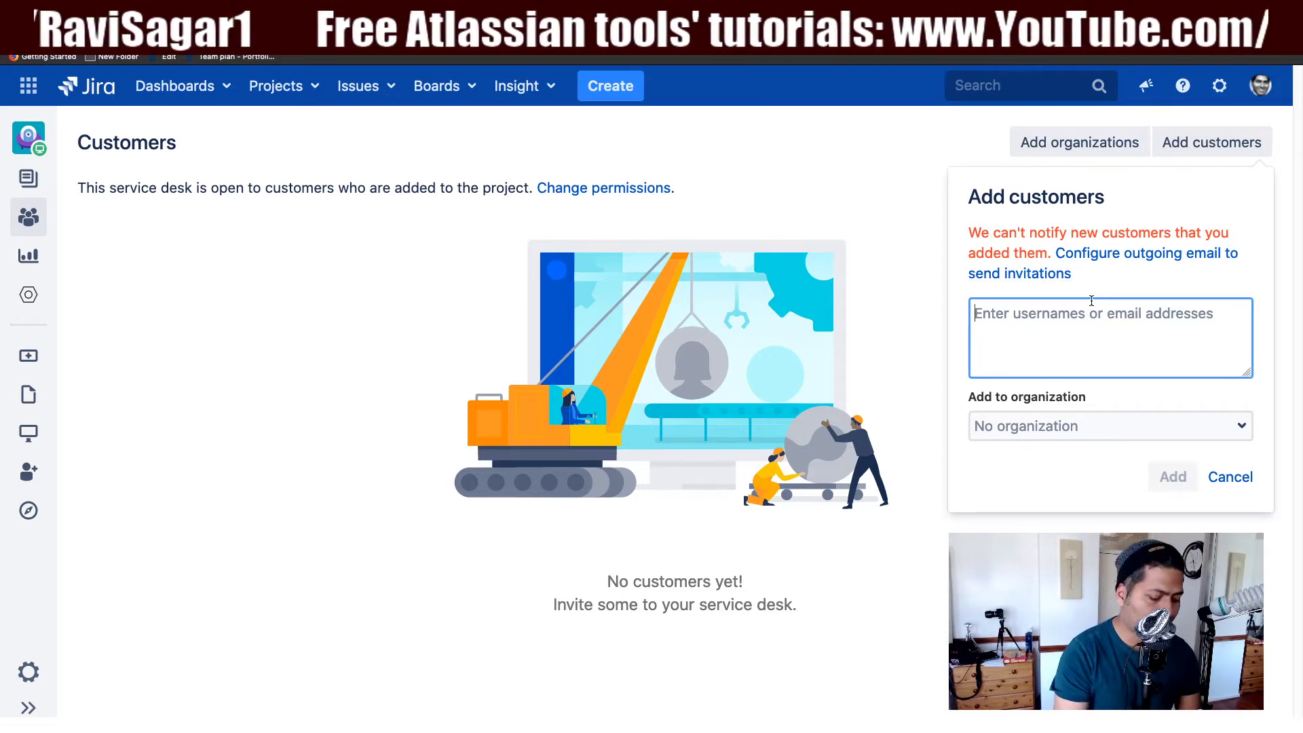
pyautogui.write('ravi')
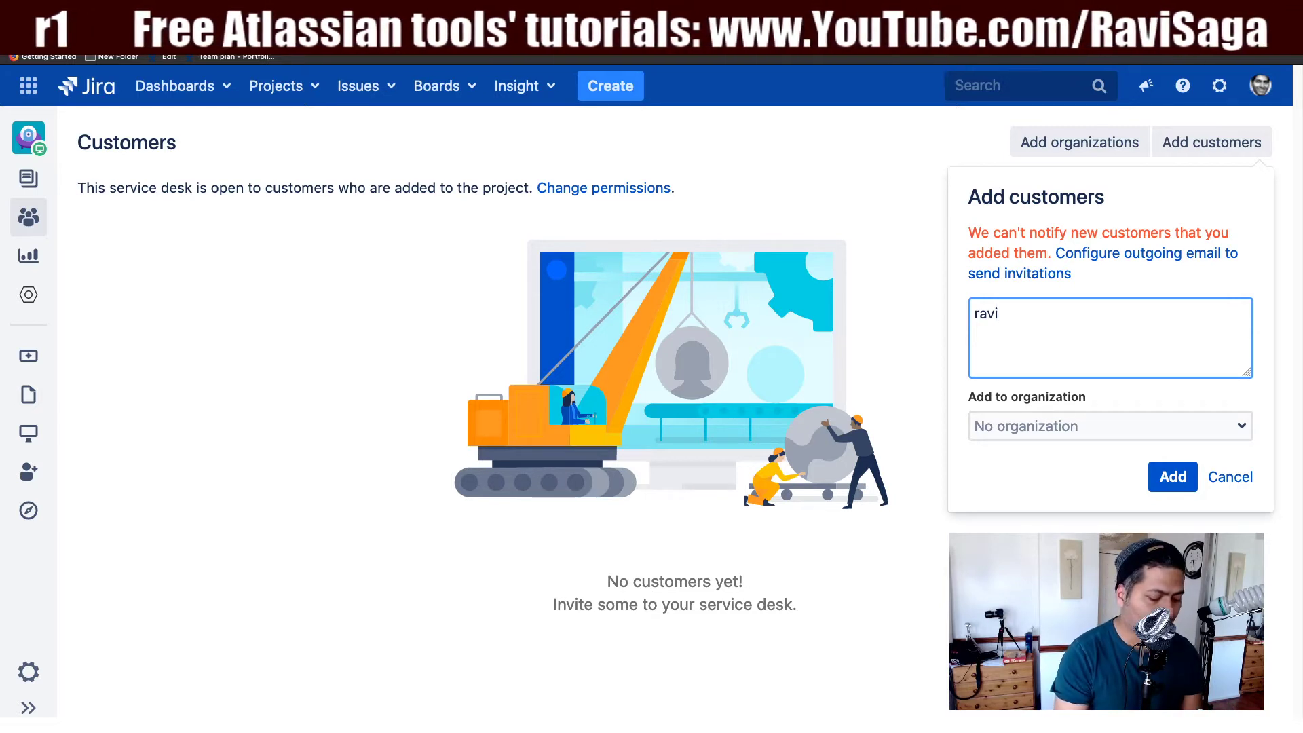
pyautogui.write('@example.com')
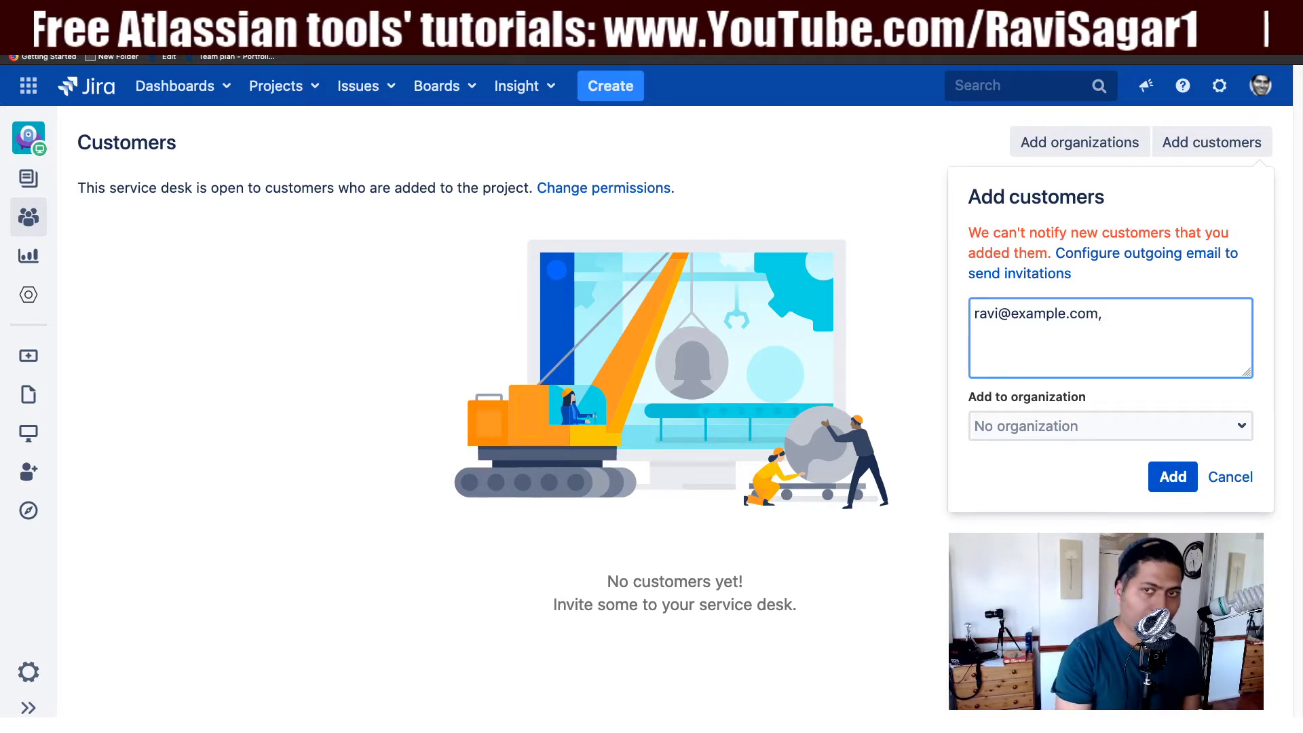
pyautogui.write(',')
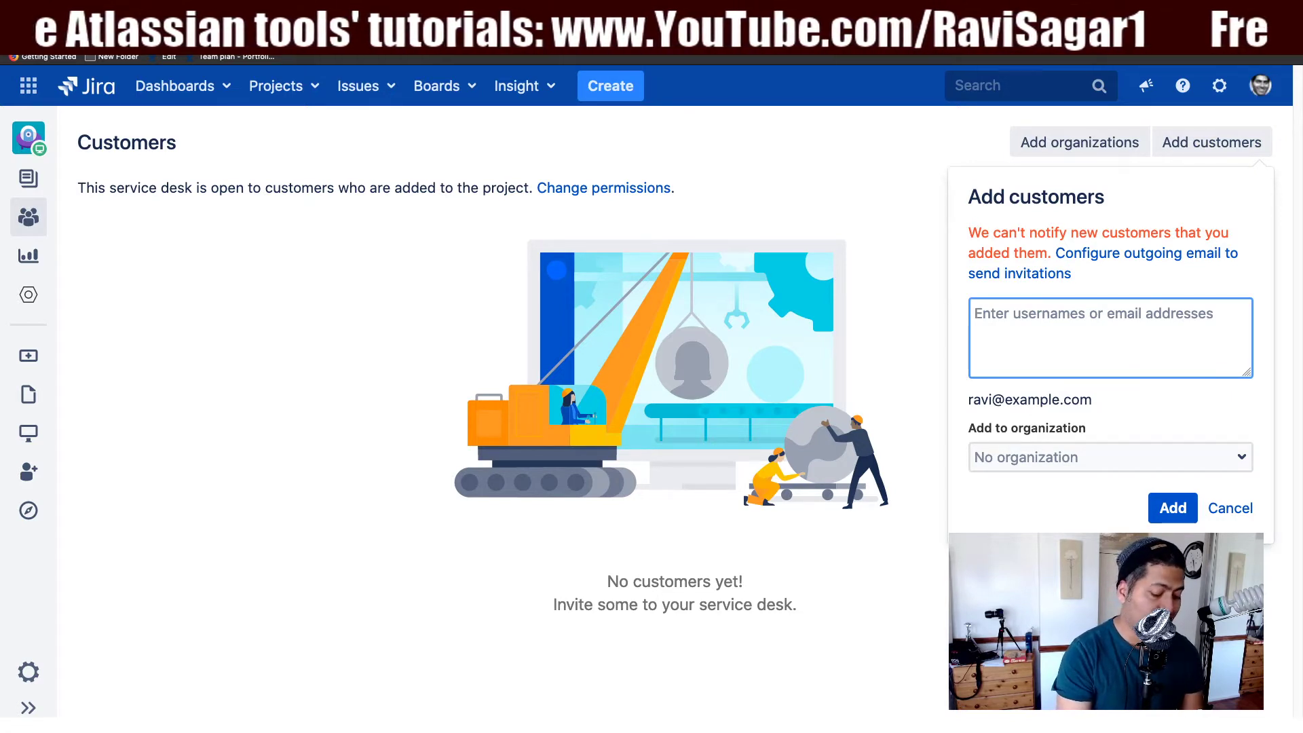
pyautogui.write('sam')
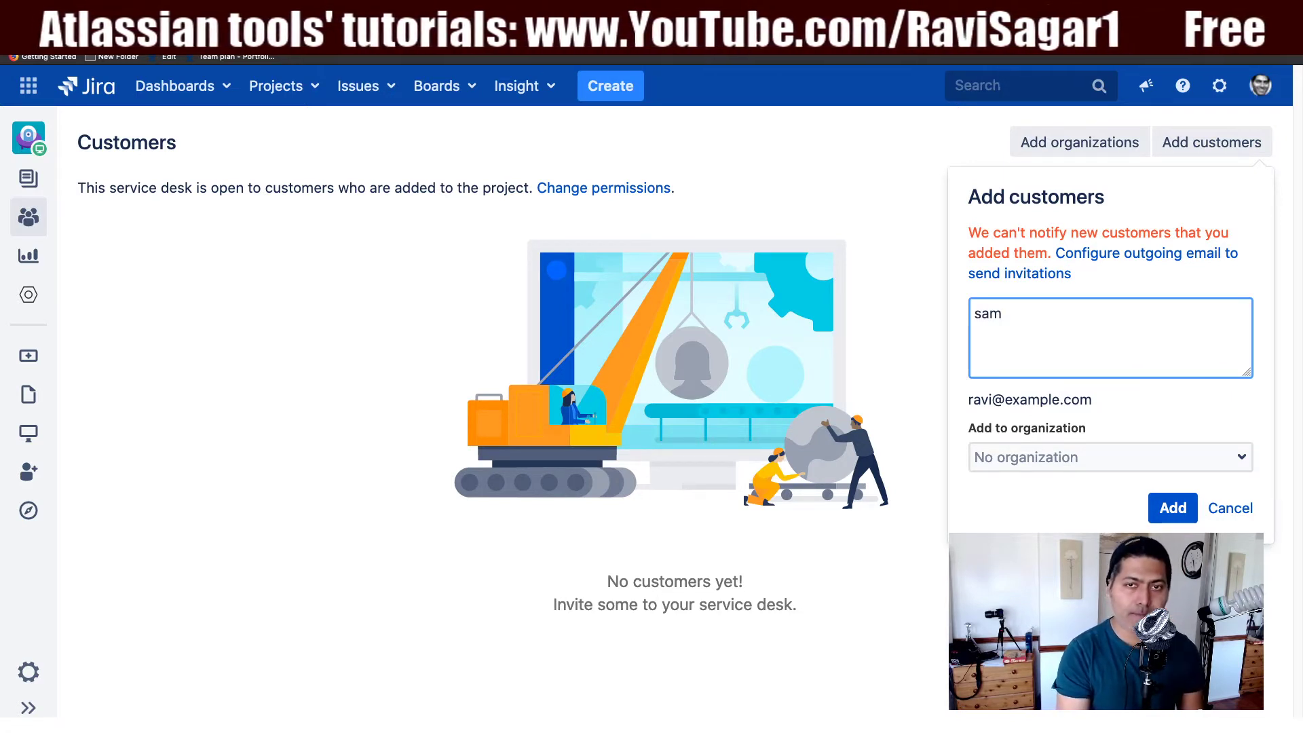
pyautogui.write('@exampl')
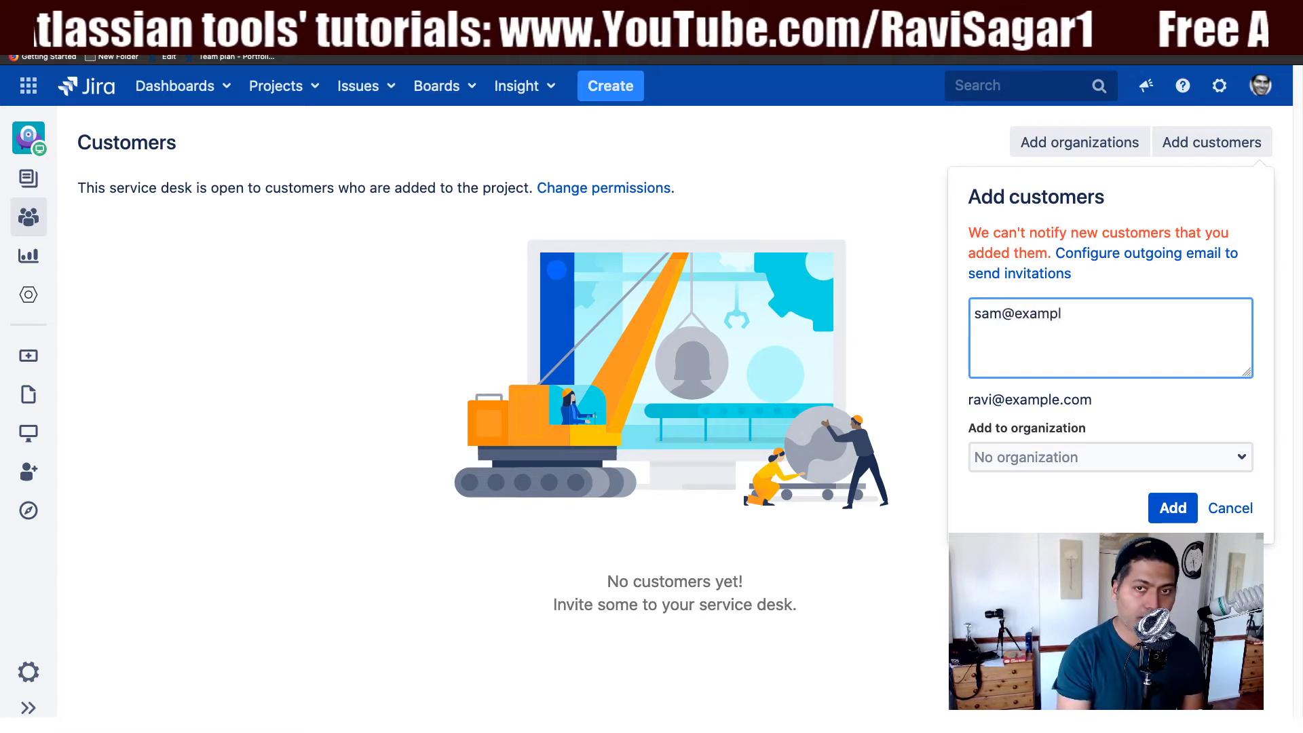
pyautogui.write('e.com')
pyautogui.press('Return')
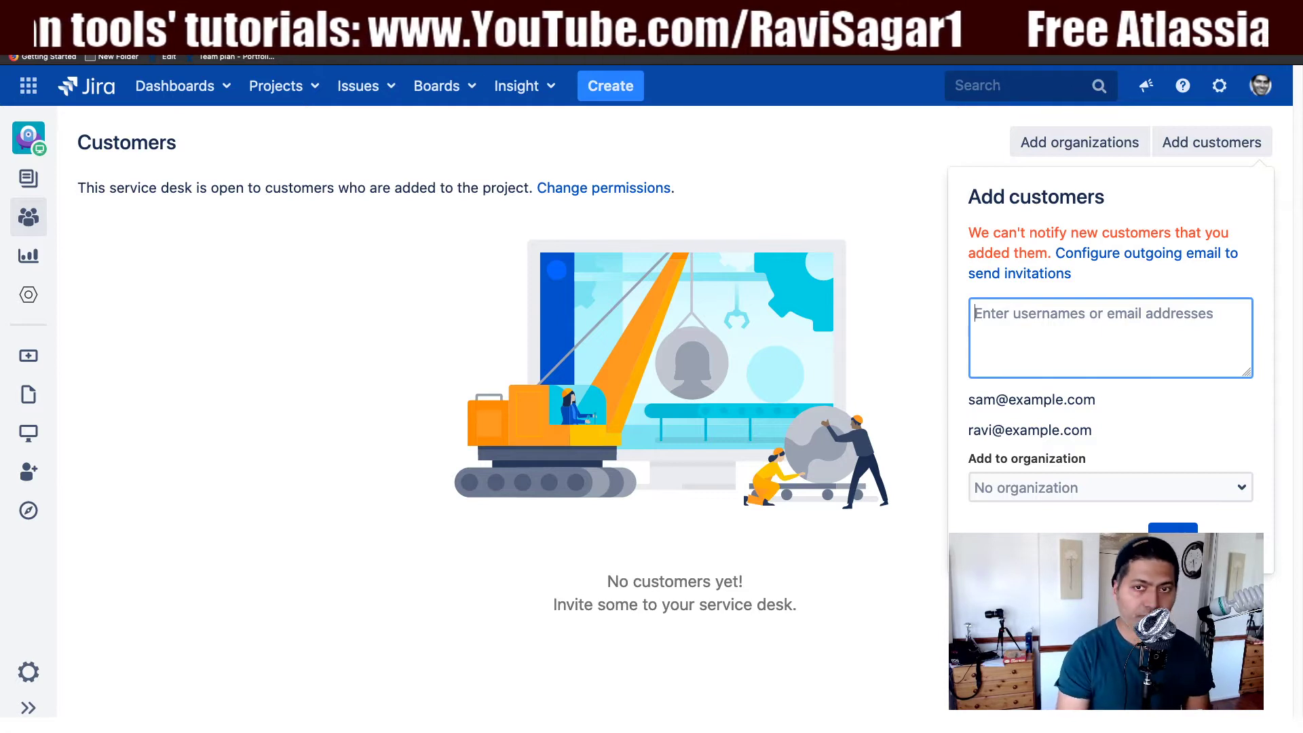
# Delete a mistyped extra entry and add both customers with No organization
pyautogui.write('raci')
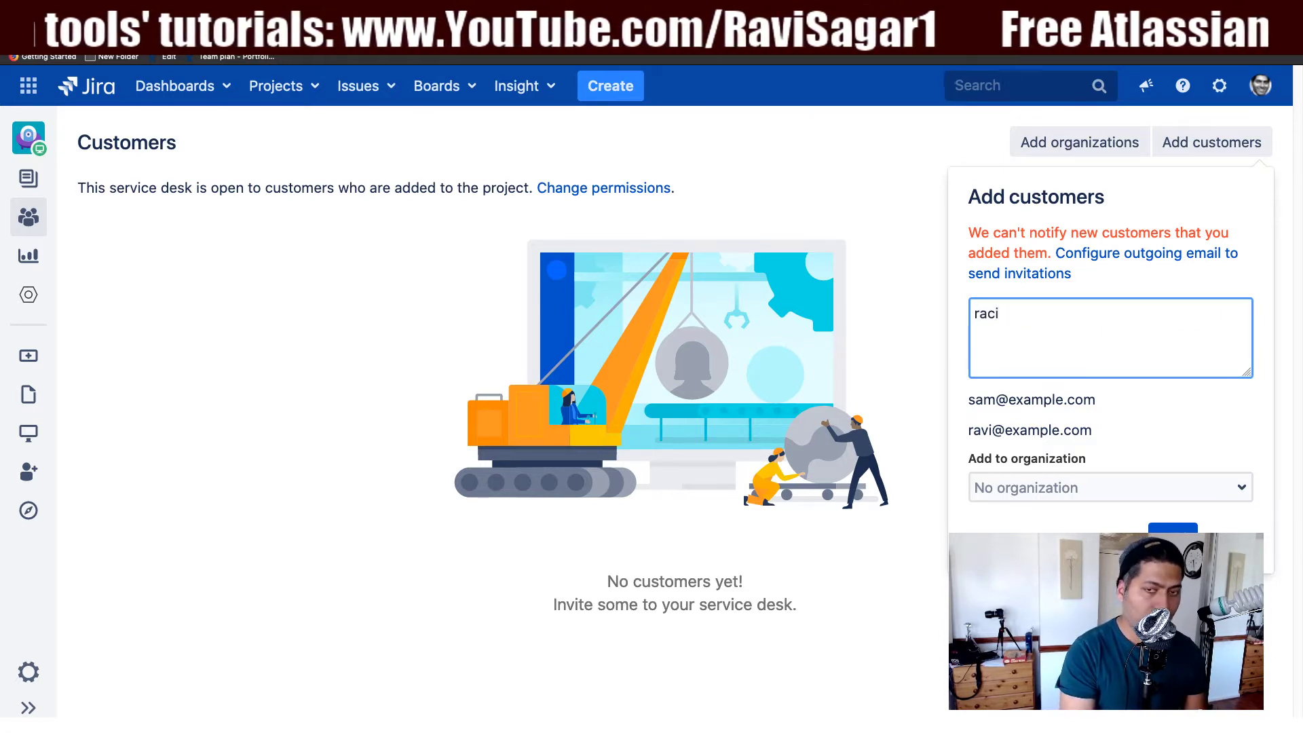
pyautogui.press('BackSpace')
pyautogui.write('visagar')
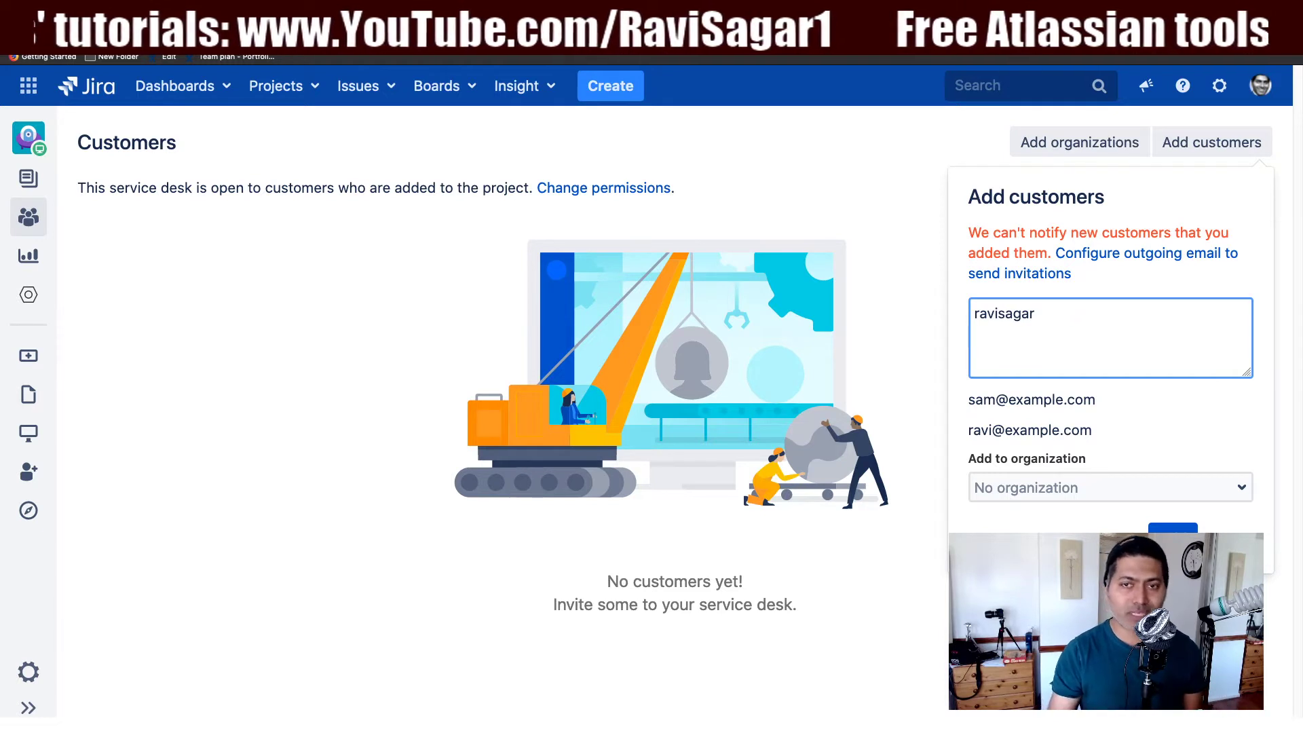
pyautogui.hotkey('ctrl', 'a')
pyautogui.press('BackSpace')
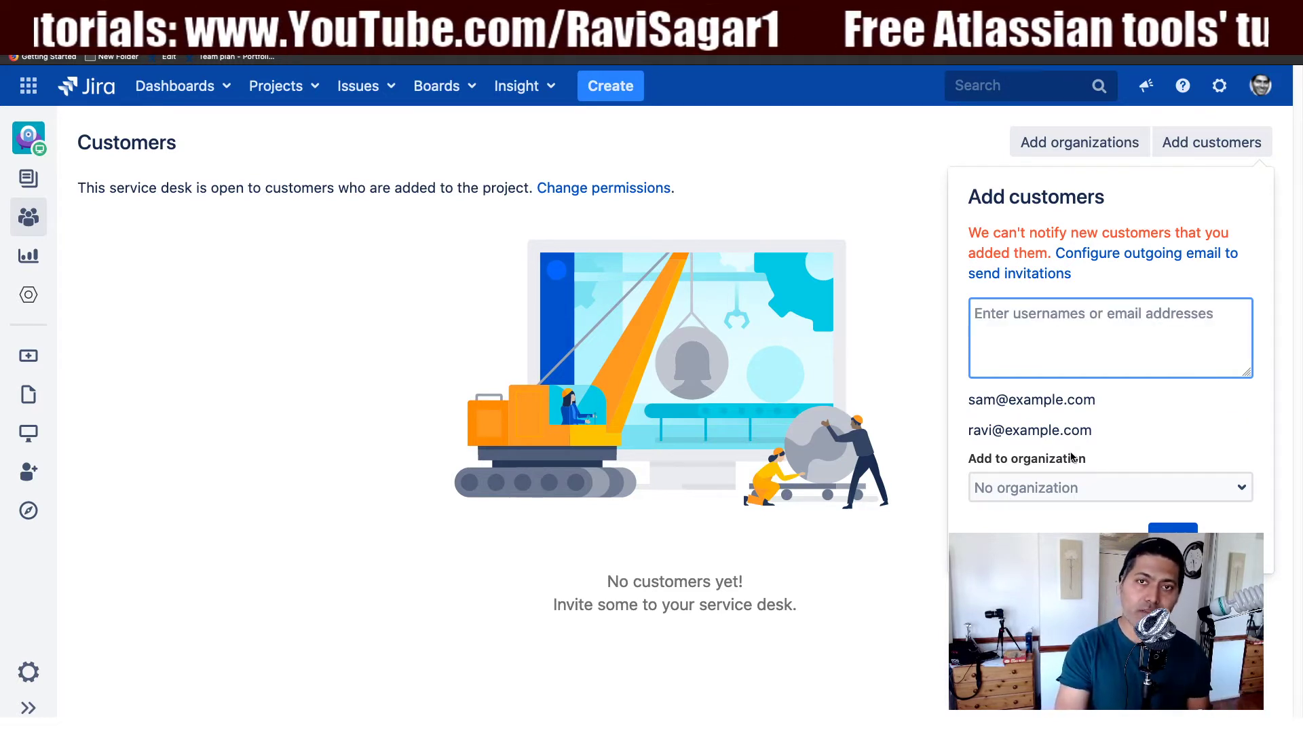
pyautogui.click(1106, 487)
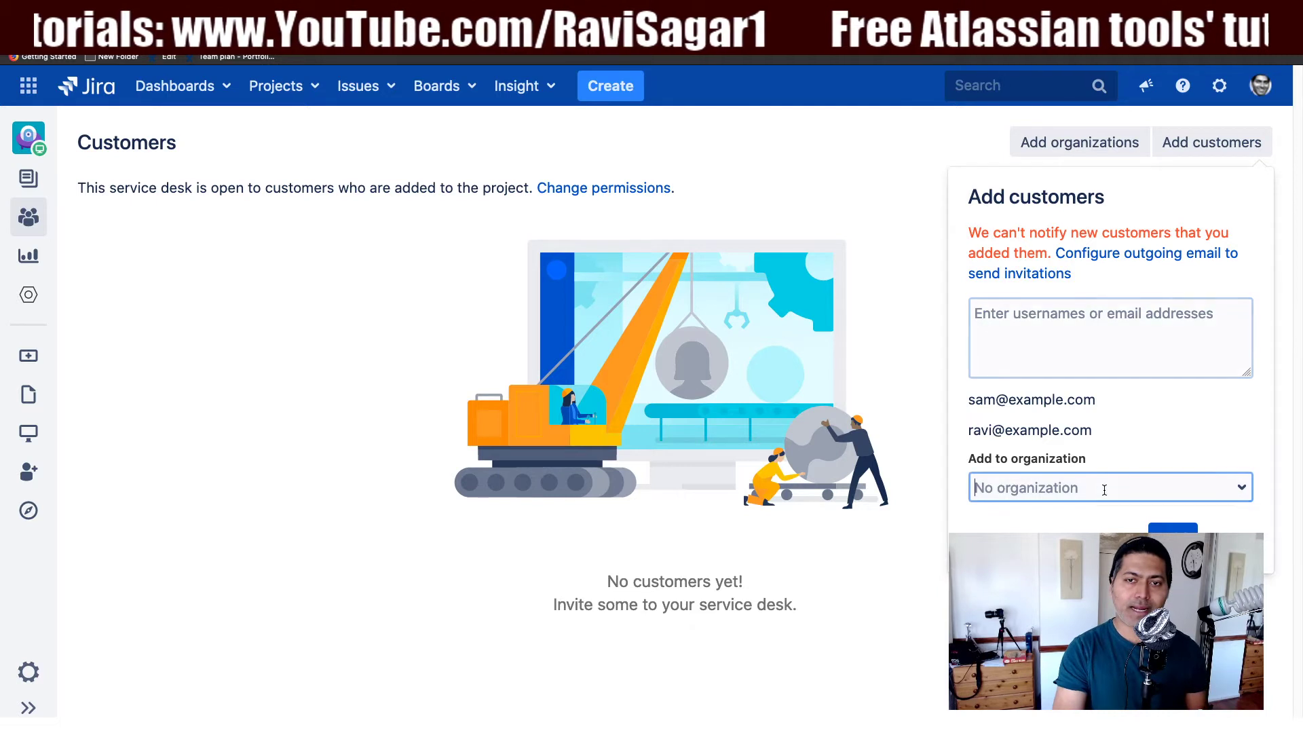
pyautogui.click(1243, 490)
pyautogui.click(1237, 465)
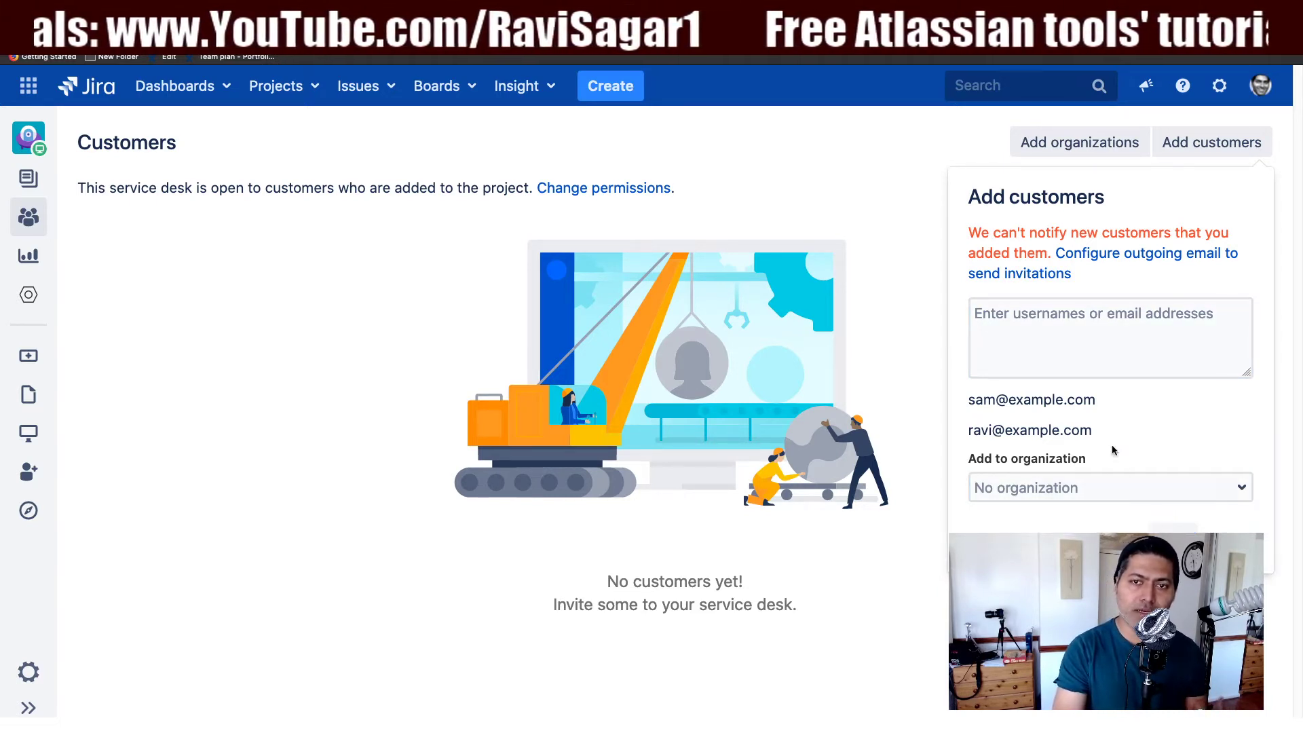
# Create the Microsoft and Google organizations, then open Google's empty organization page
pyautogui.click(1081, 155)
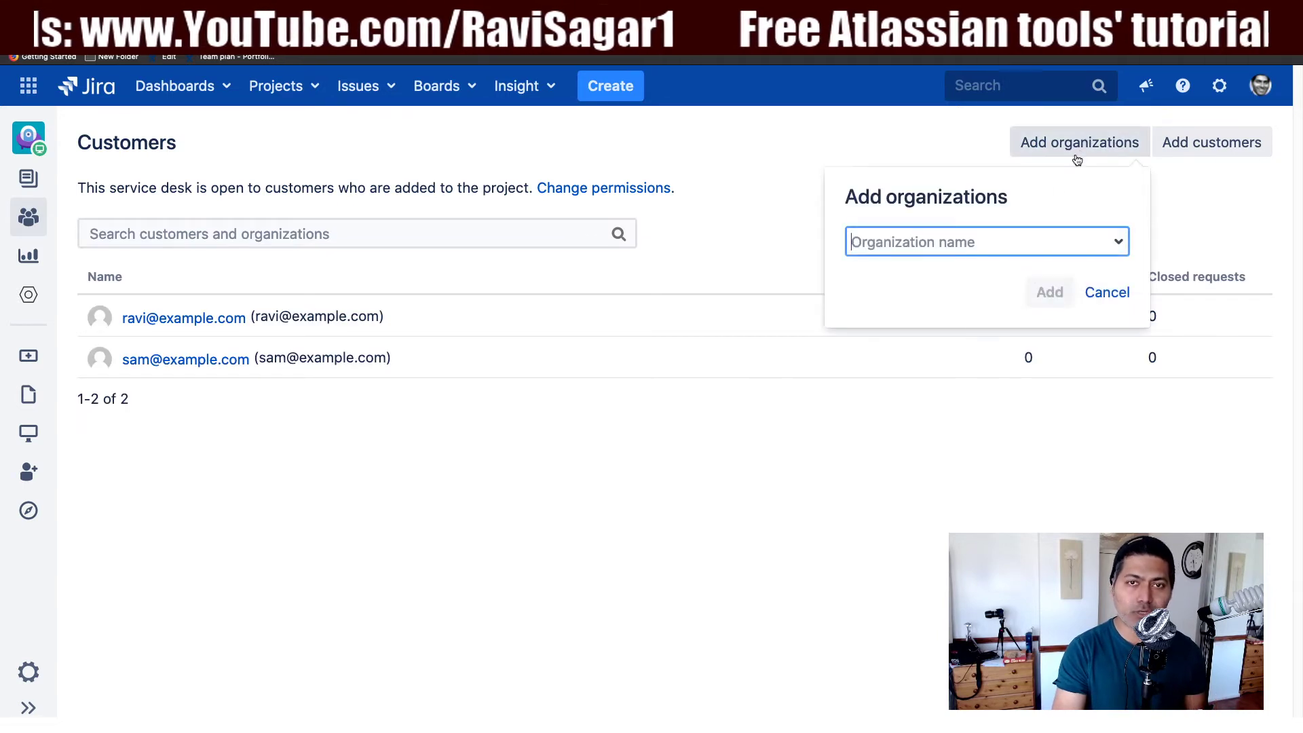
pyautogui.write('Mic')
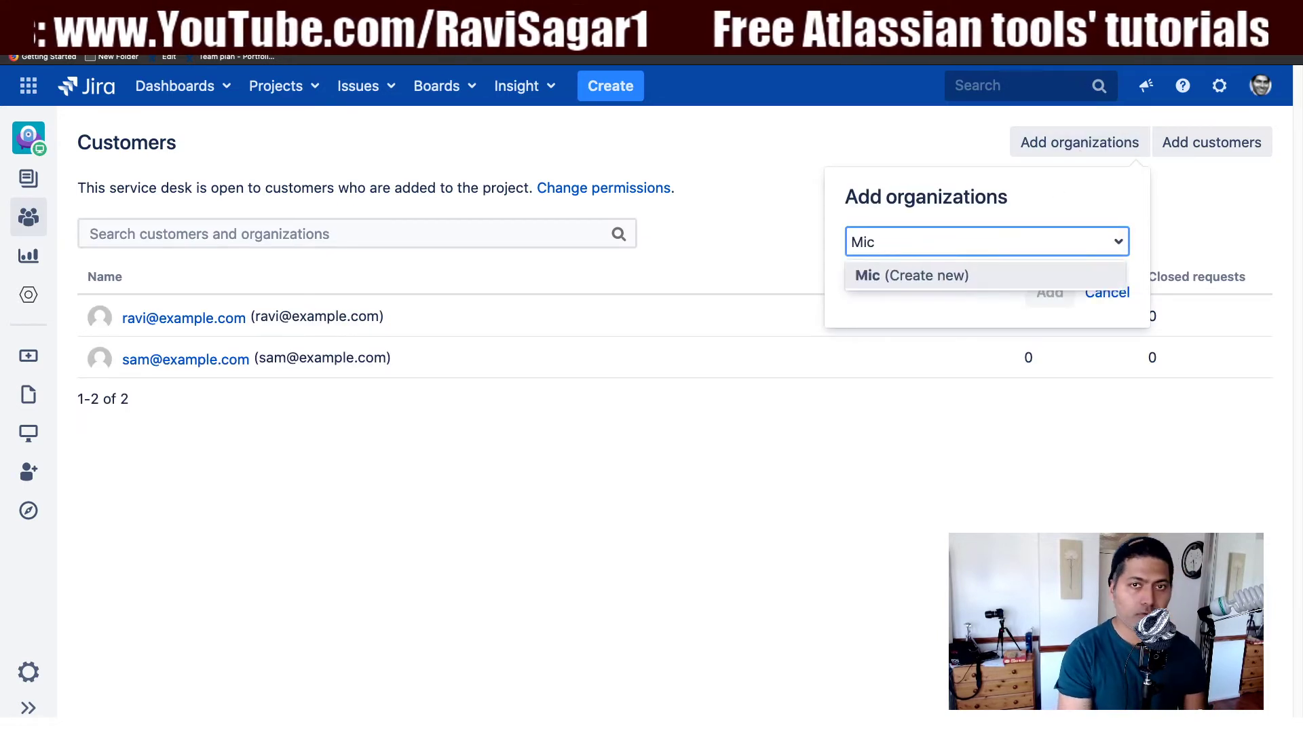
pyautogui.write('rosf')
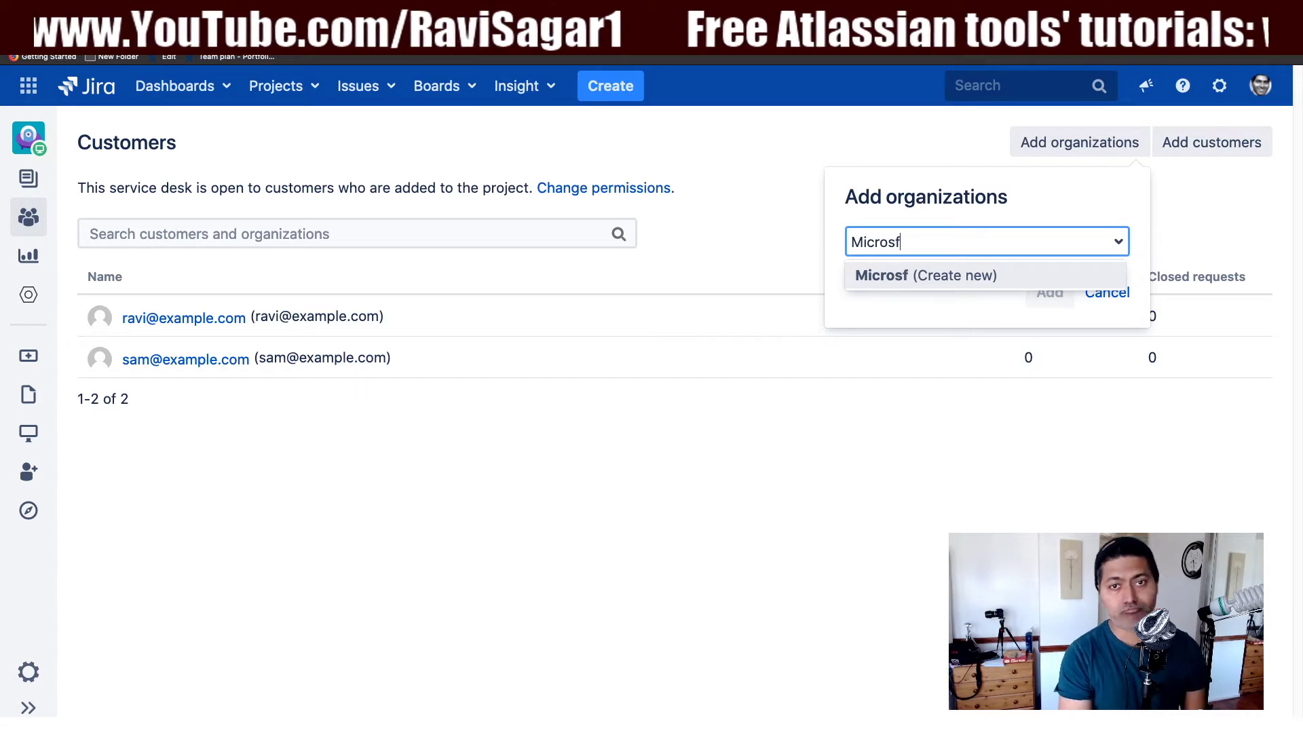
pyautogui.press('BackSpace')
pyautogui.write('oft')
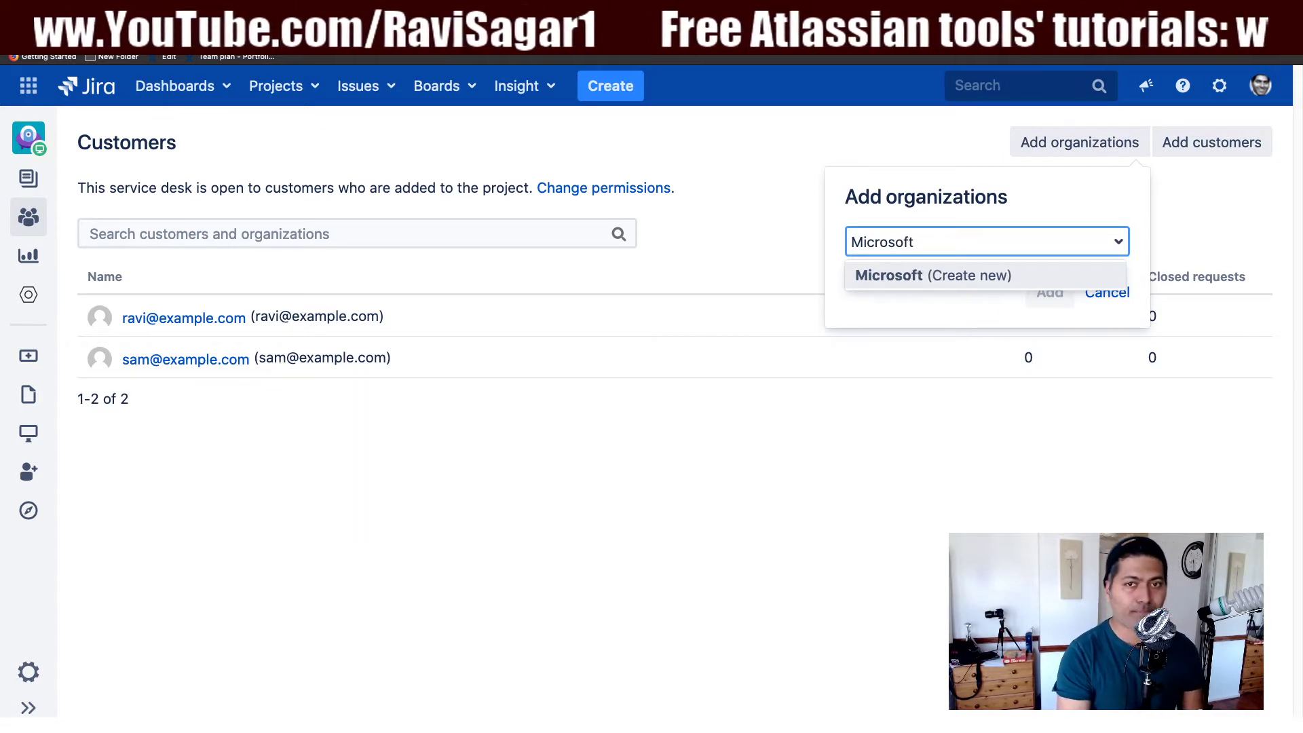
pyautogui.press('Return')
pyautogui.write('Google.')
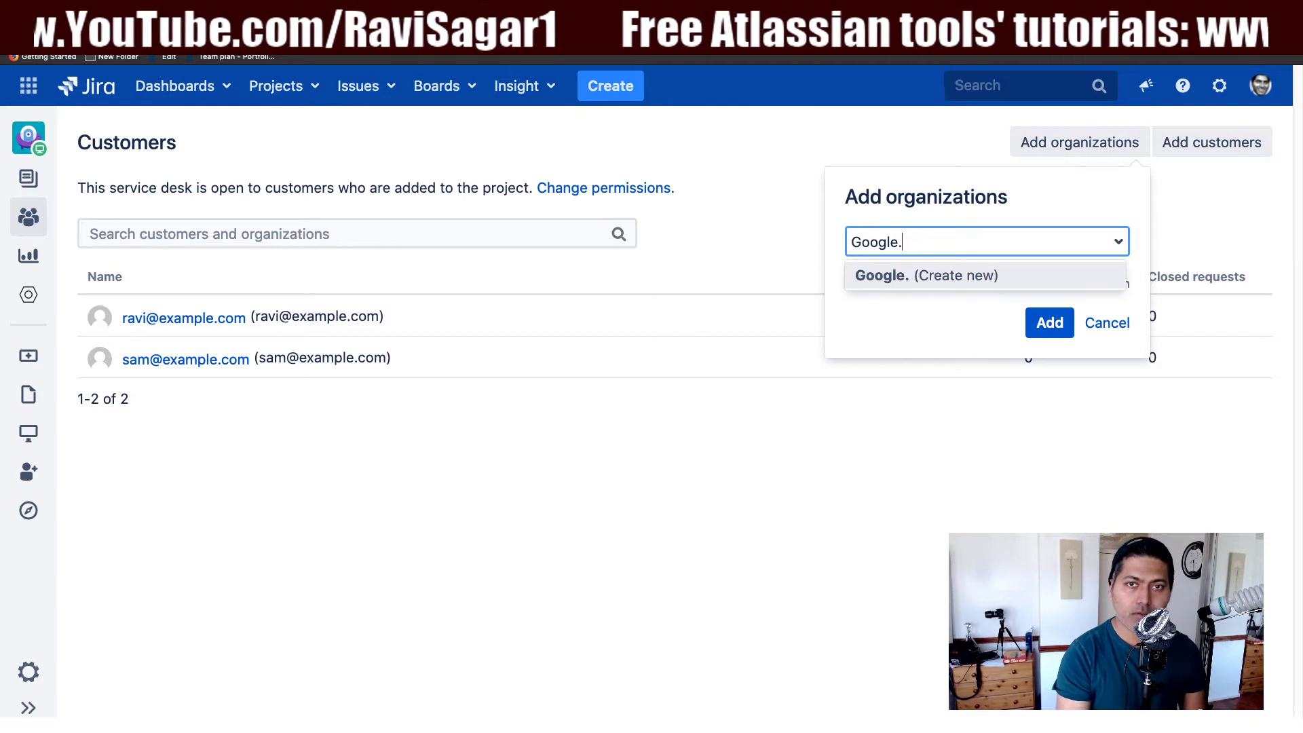
pyautogui.press('BackSpace')
pyautogui.press('Return')
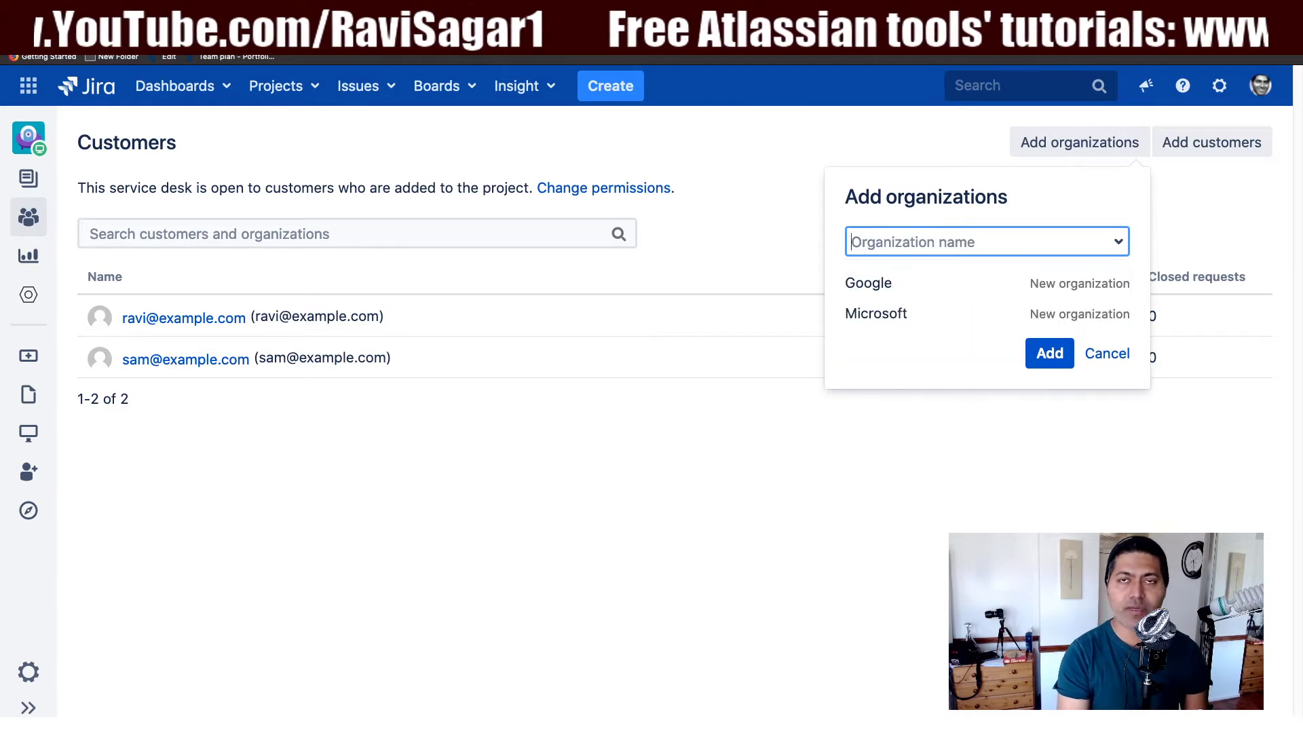
pyautogui.click(1066, 359)
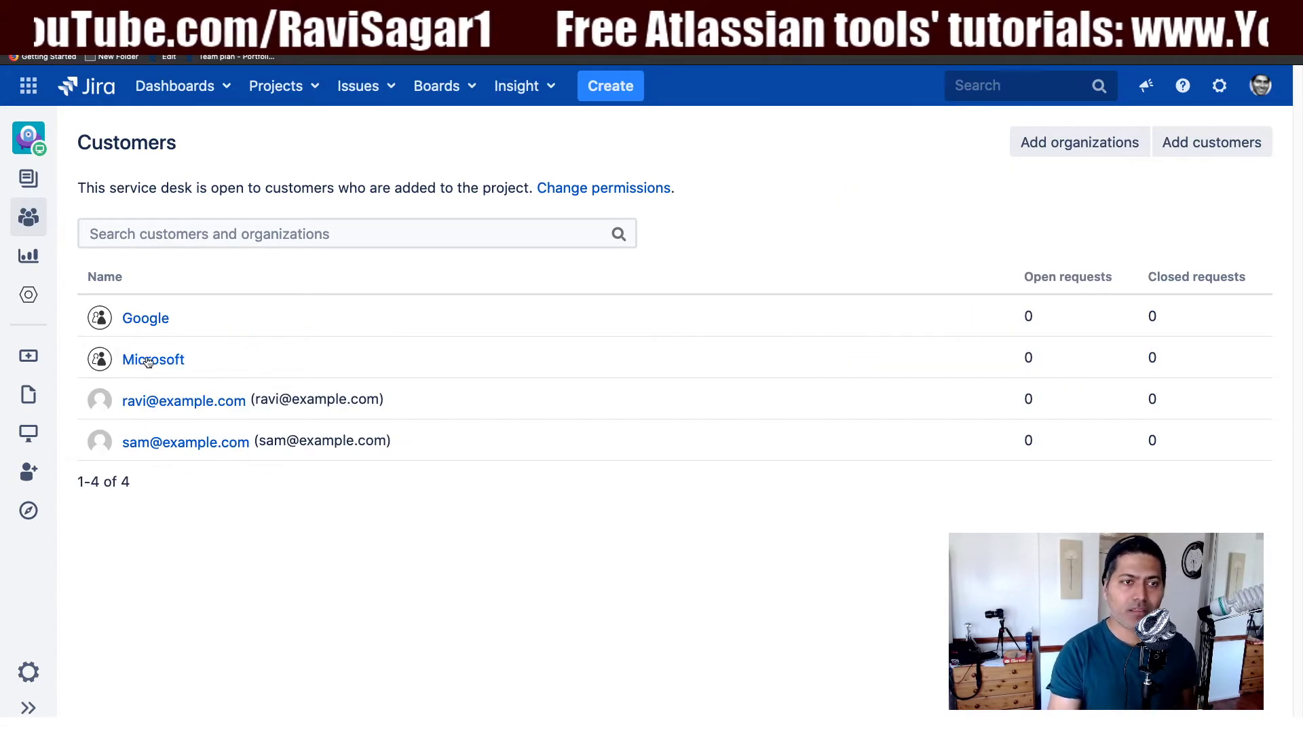
pyautogui.click(146, 319)
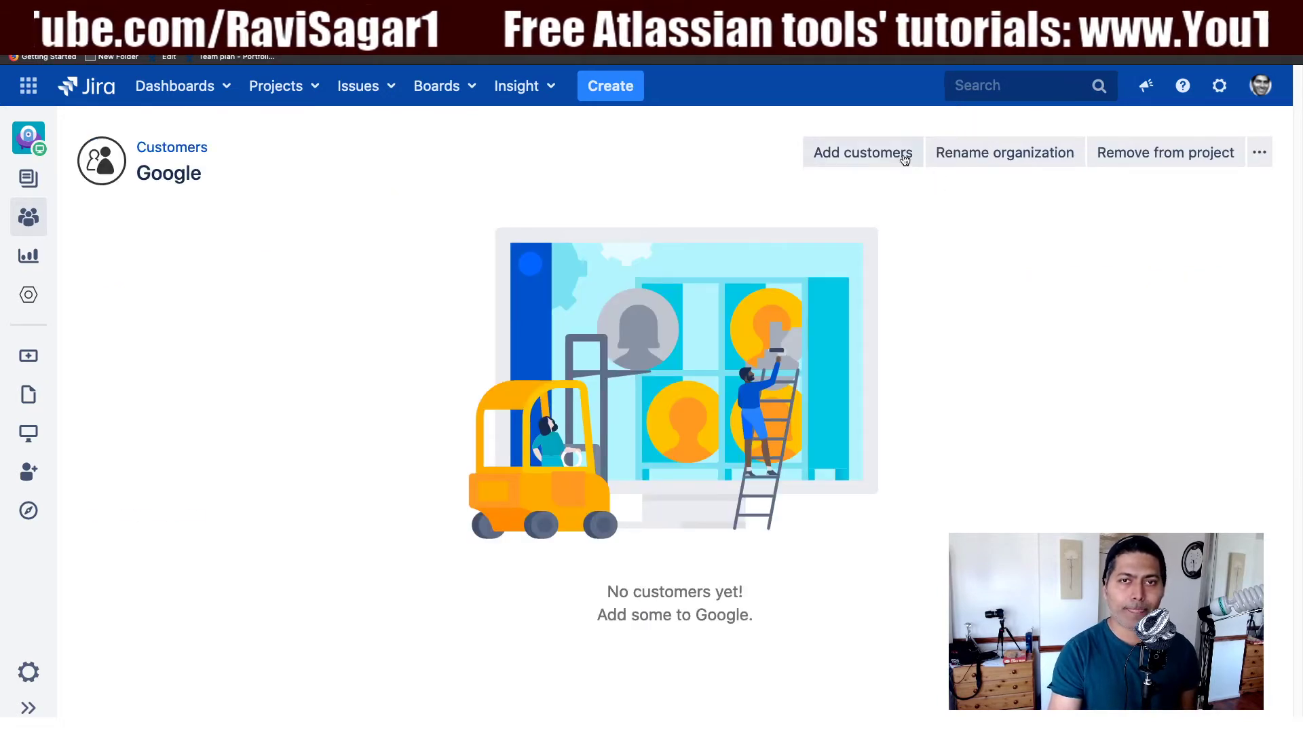
# Cancel adding customers to Google, view a customer's profile, and return to the Customers list
pyautogui.click(882, 154)
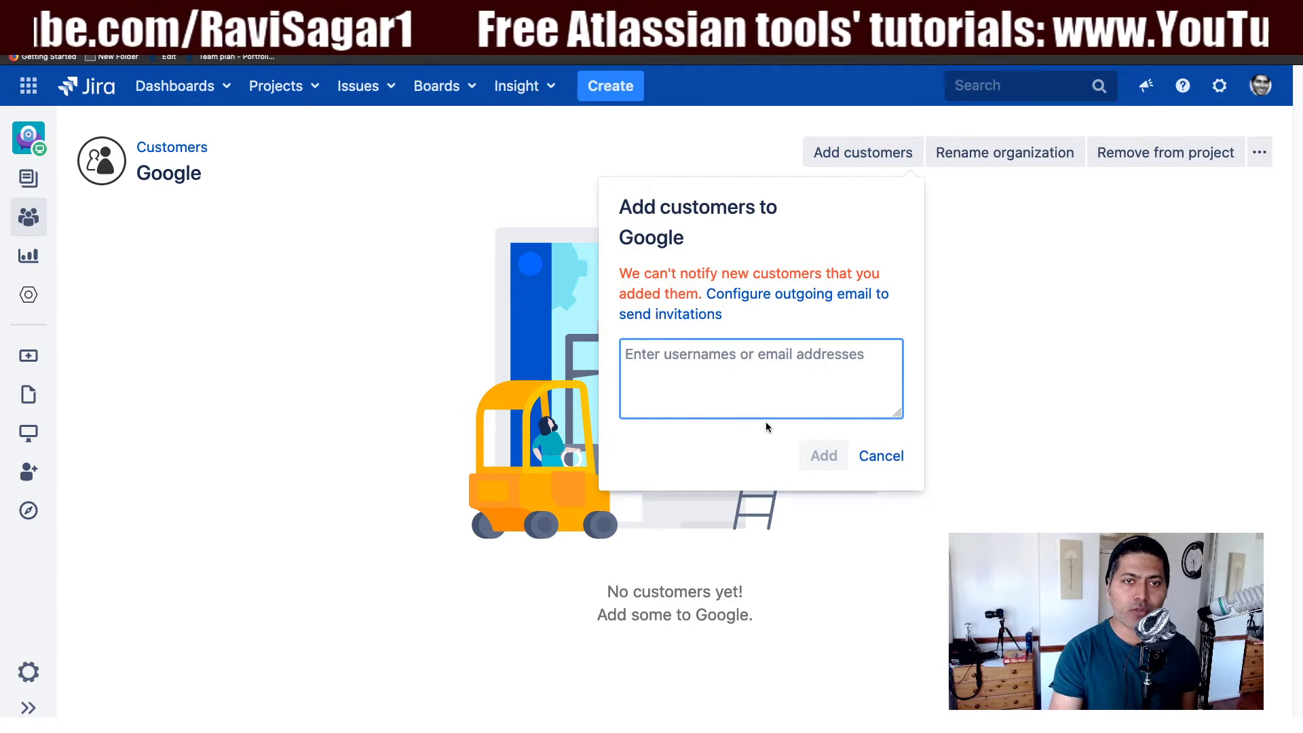
pyautogui.click(881, 455)
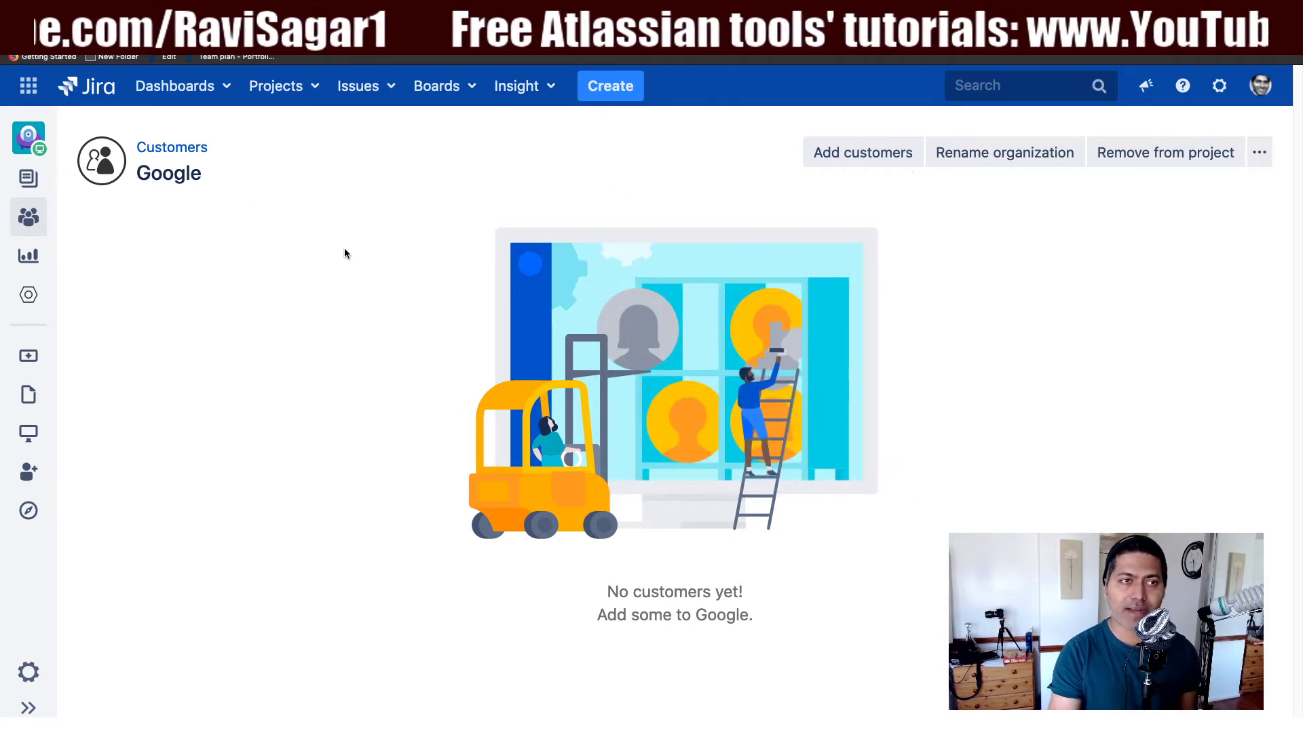
pyautogui.click(171, 149)
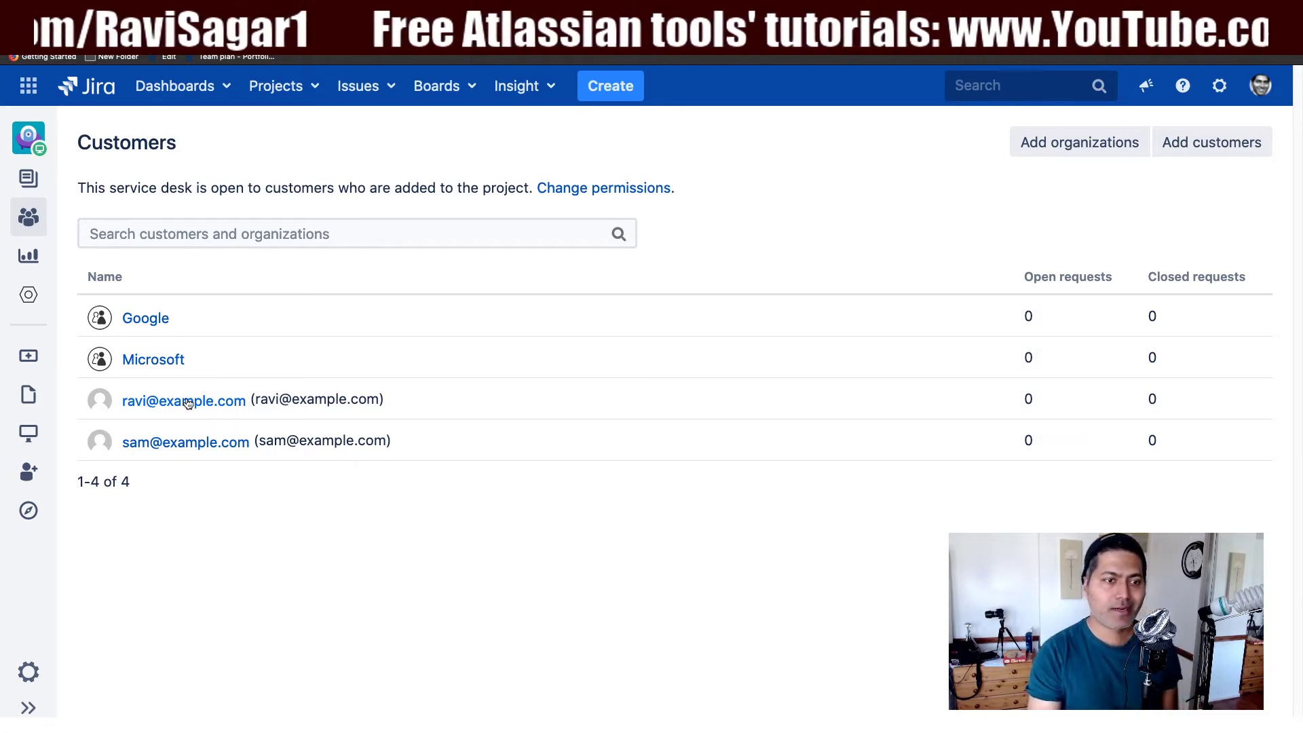
pyautogui.click(211, 407)
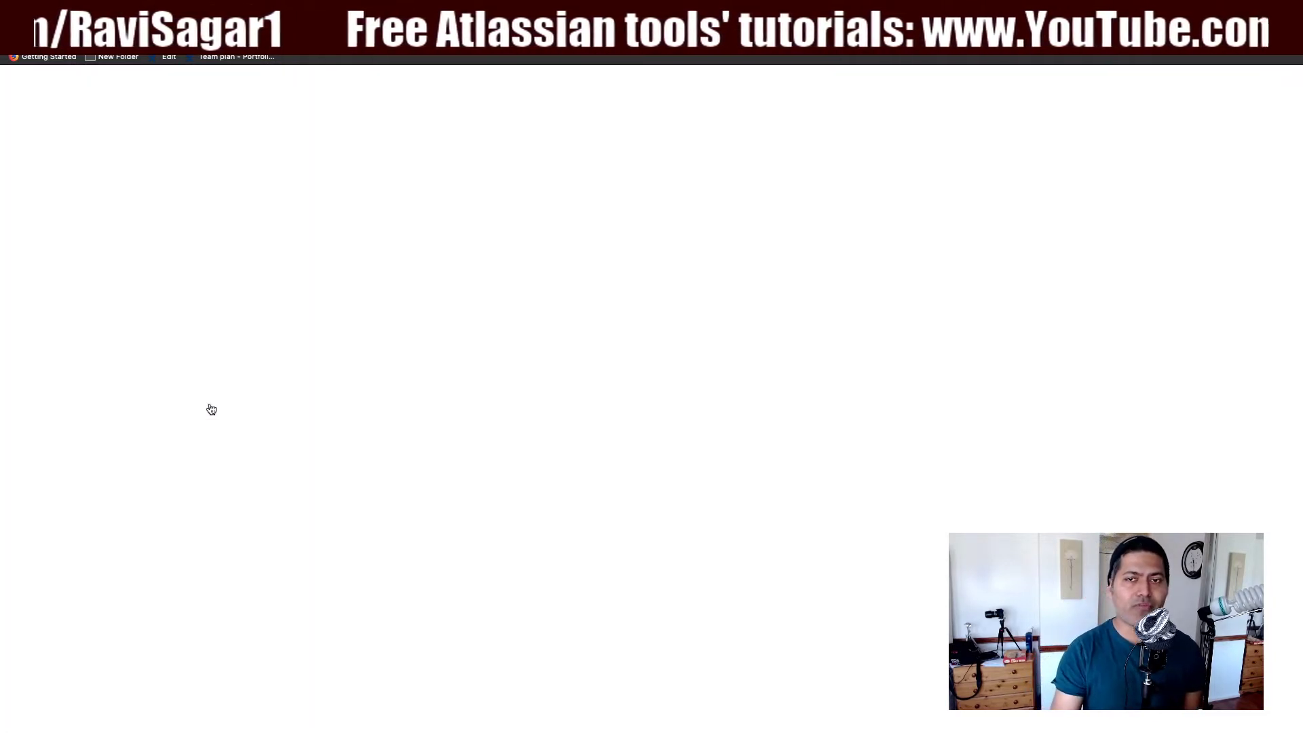
pyautogui.scroll(-6, 224, 417)
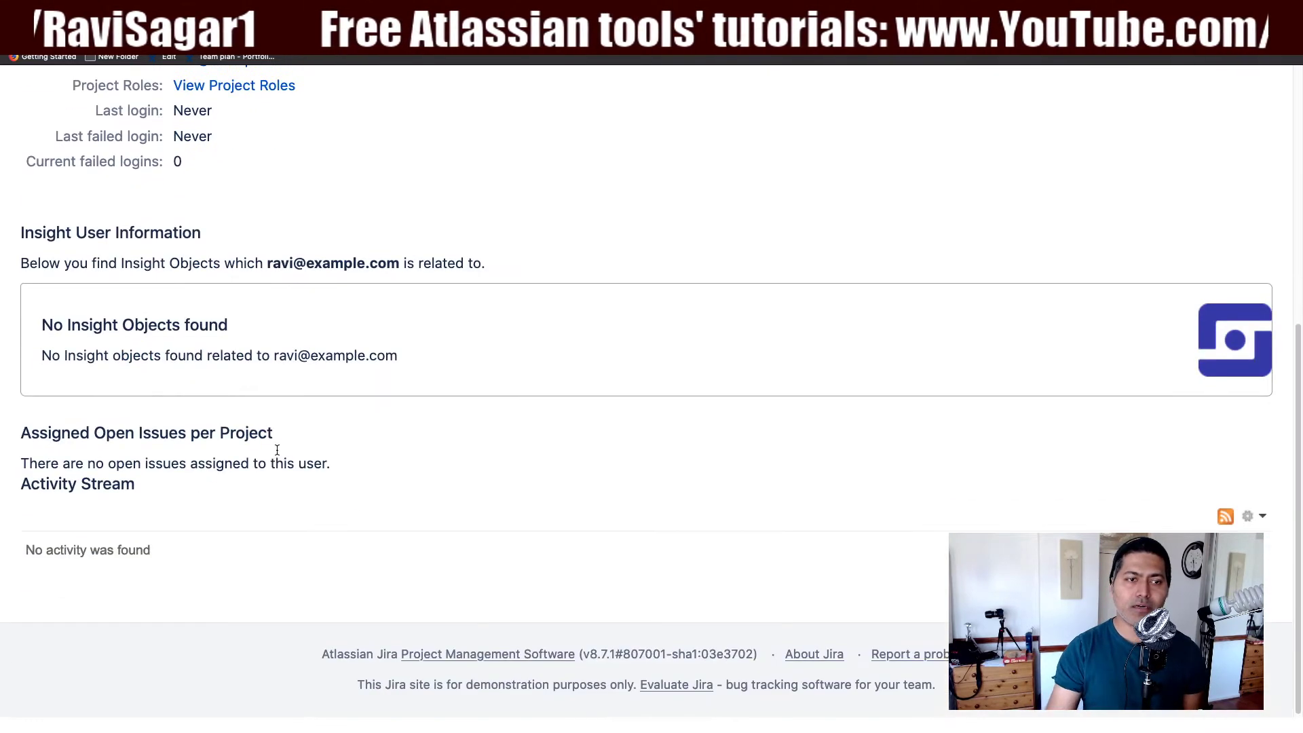
pyautogui.scroll(6, 275, 449)
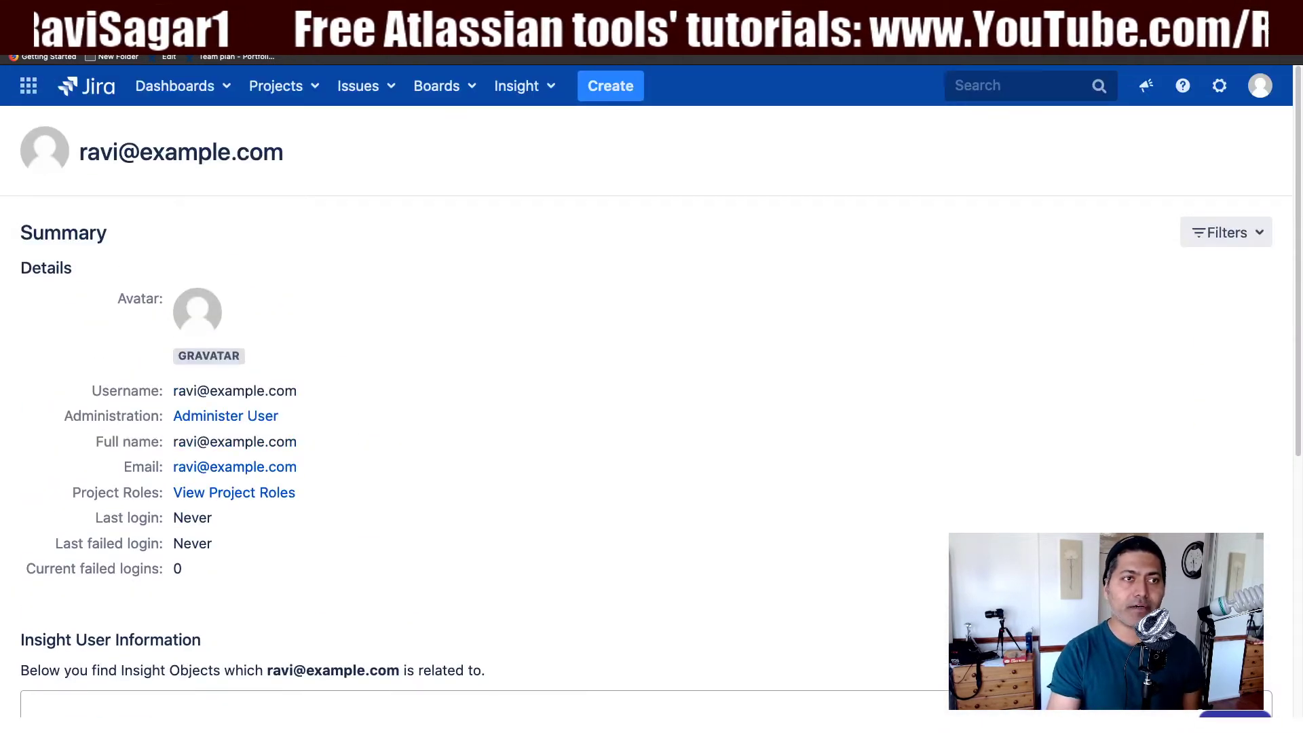
pyautogui.press('super+Left')
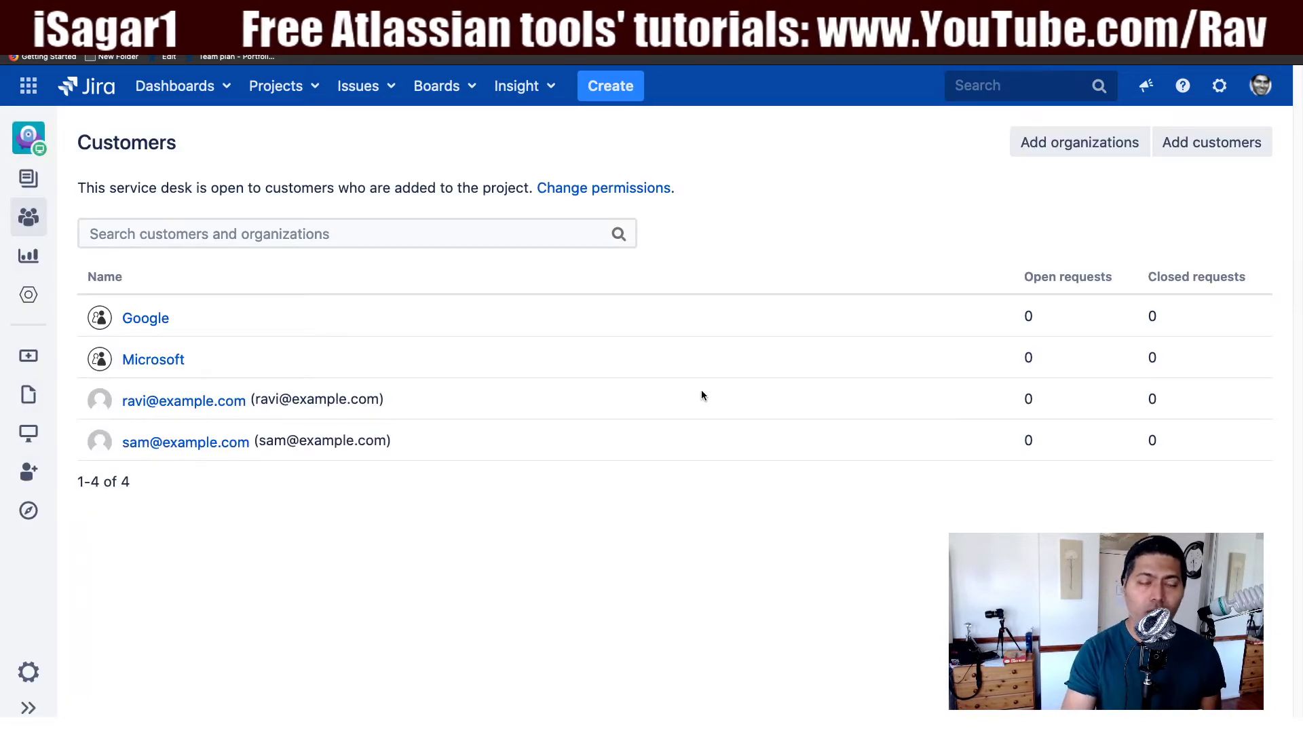
# Add the first customer to the Google organization by e-mail address, then return to Customers
pyautogui.click(146, 320)
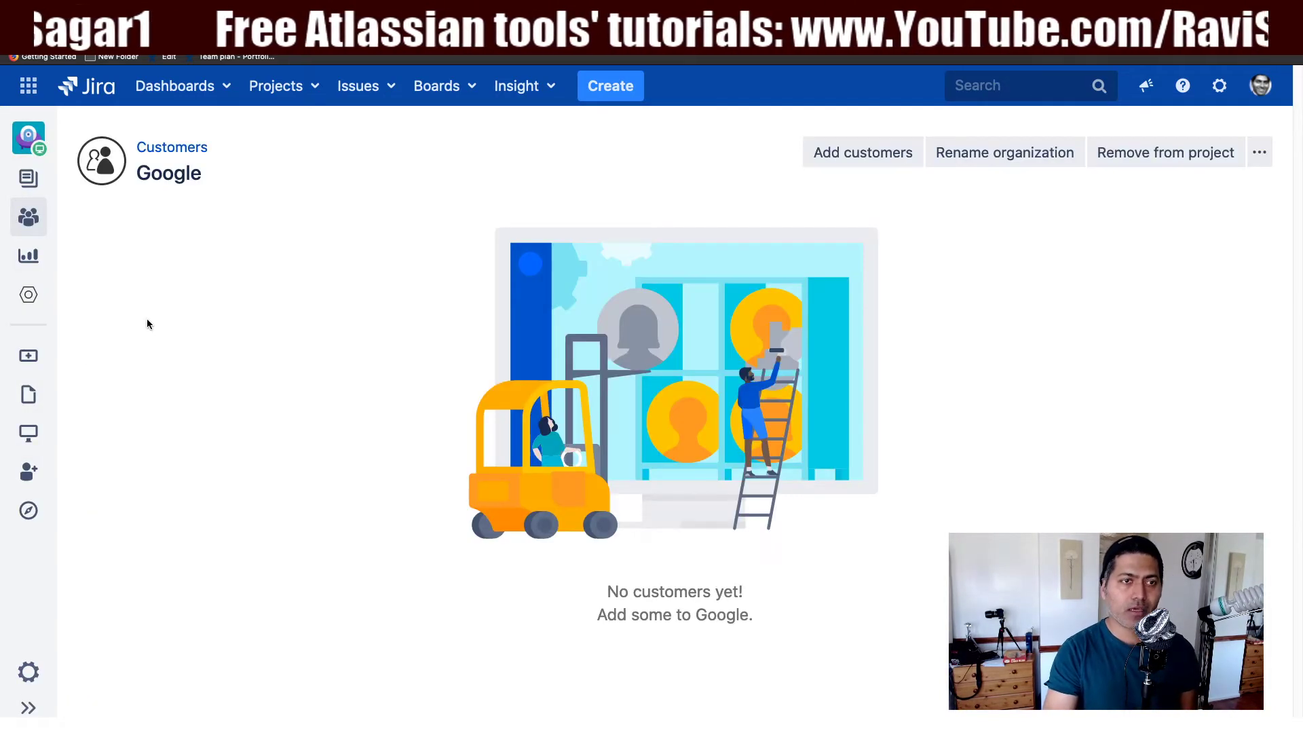
pyautogui.click(838, 154)
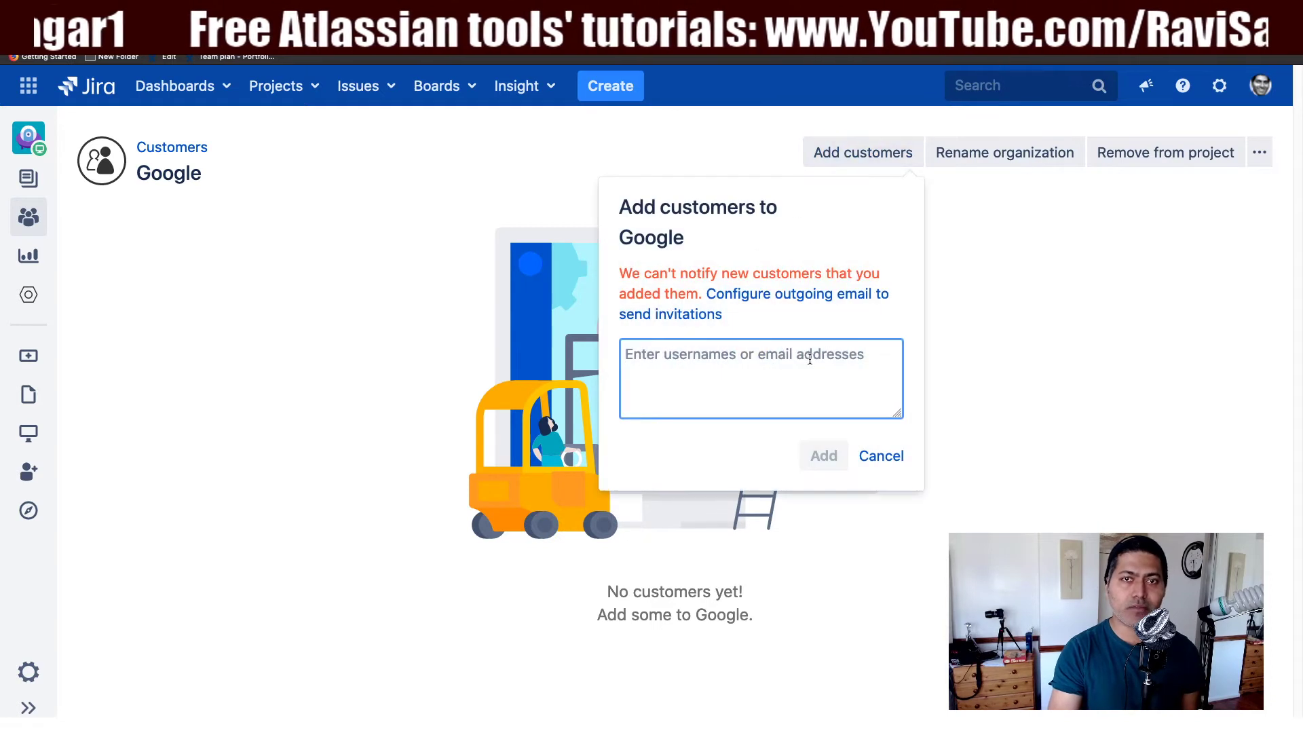
pyautogui.write('ravi@')
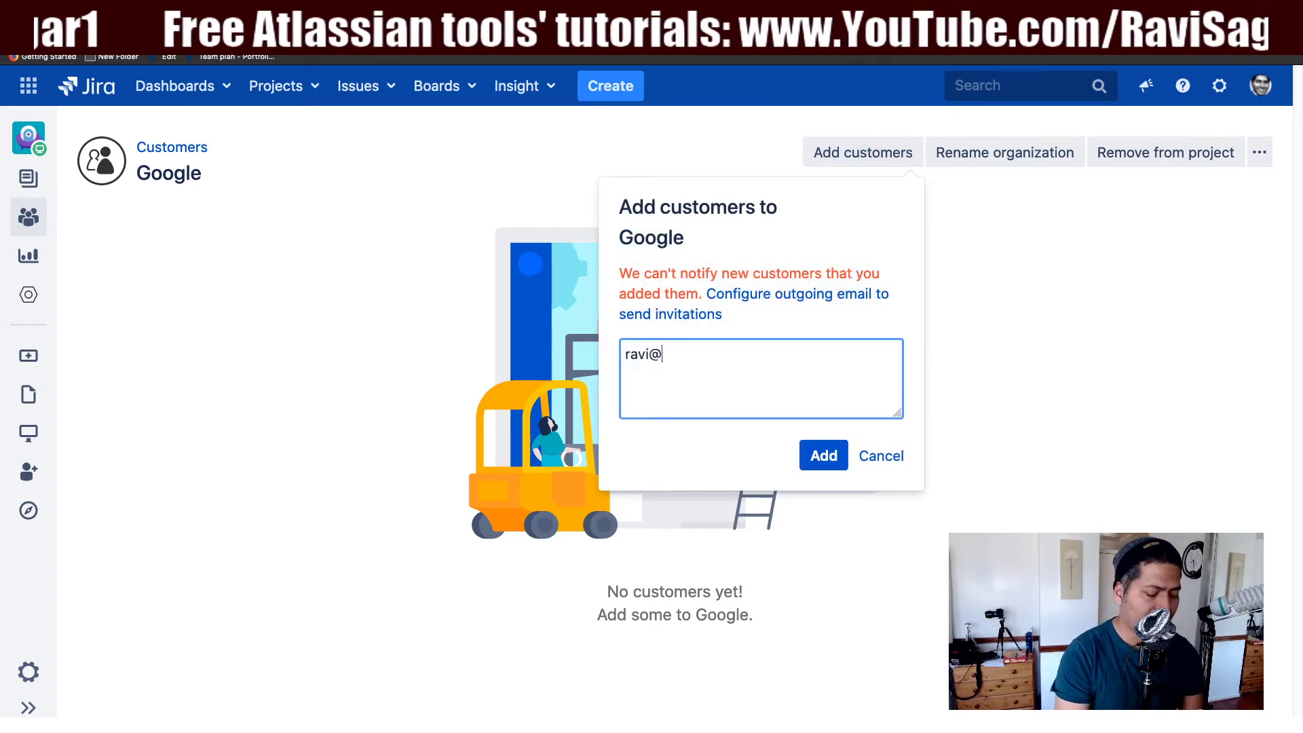
pyautogui.write('example.com')
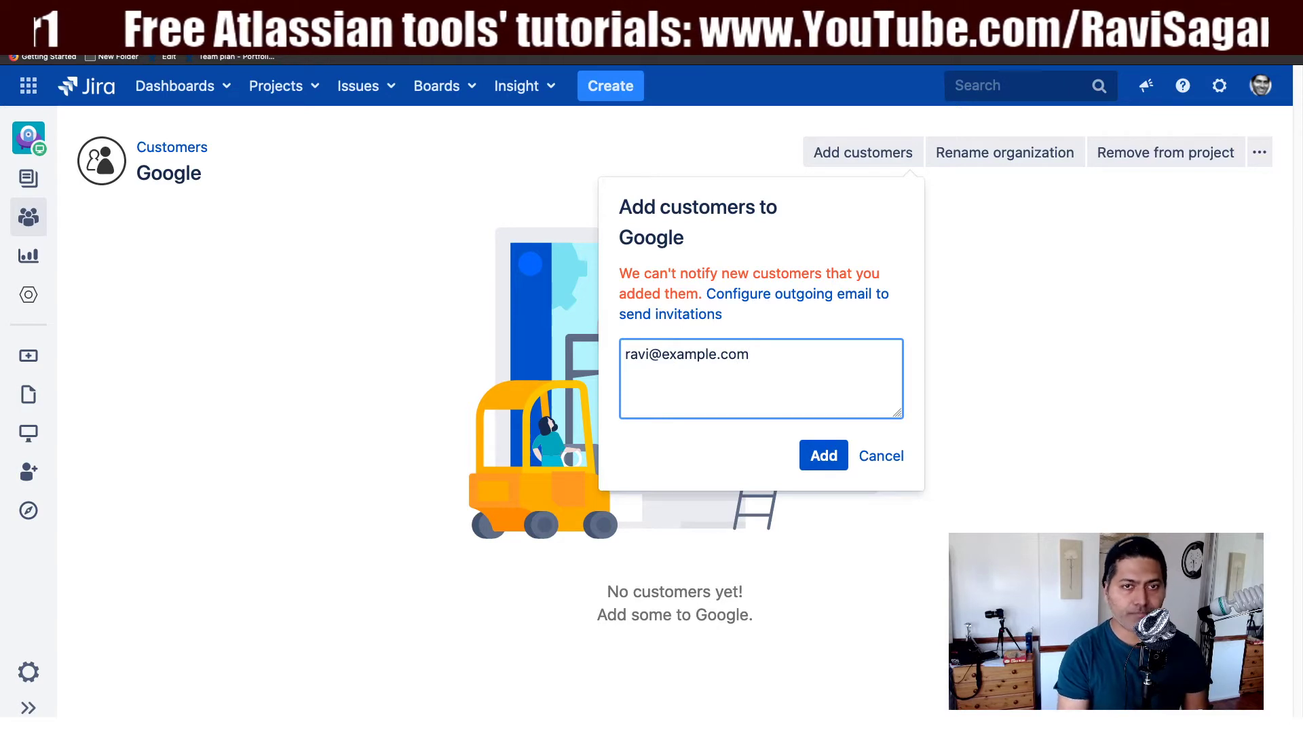
pyautogui.press('Return')
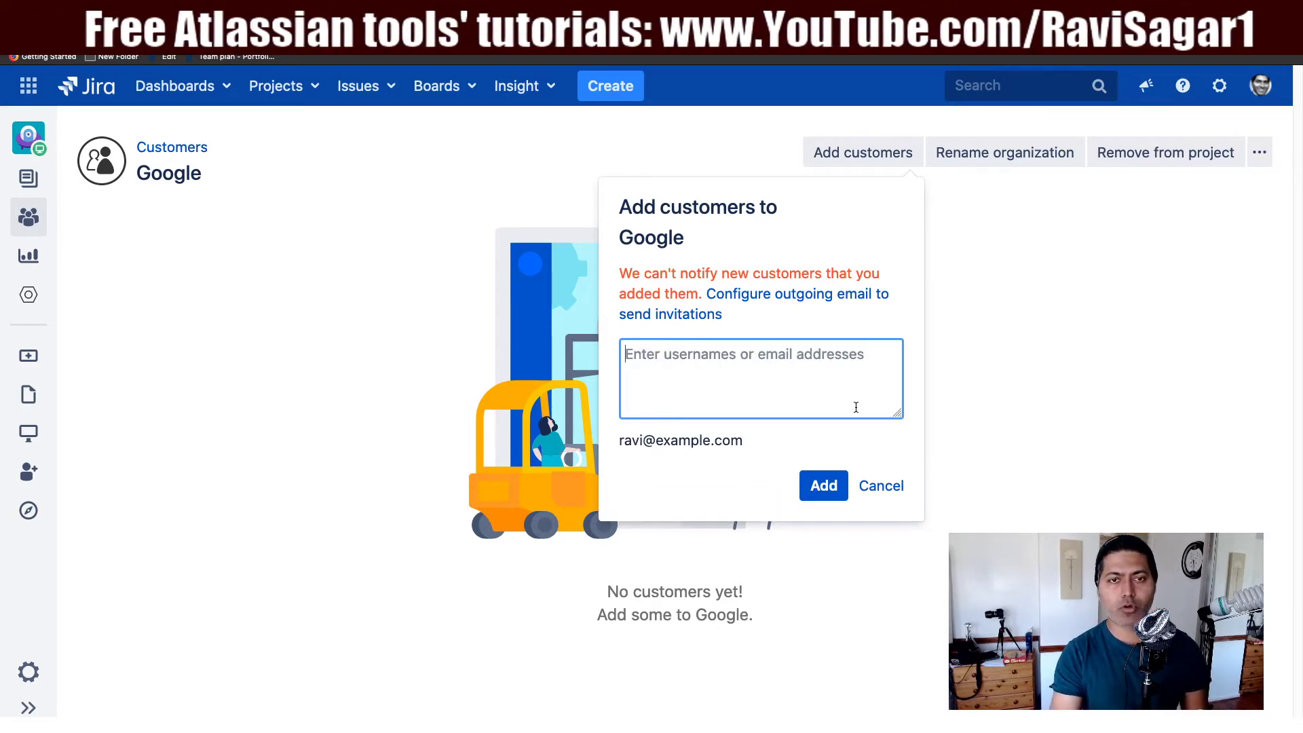
pyautogui.click(824, 484)
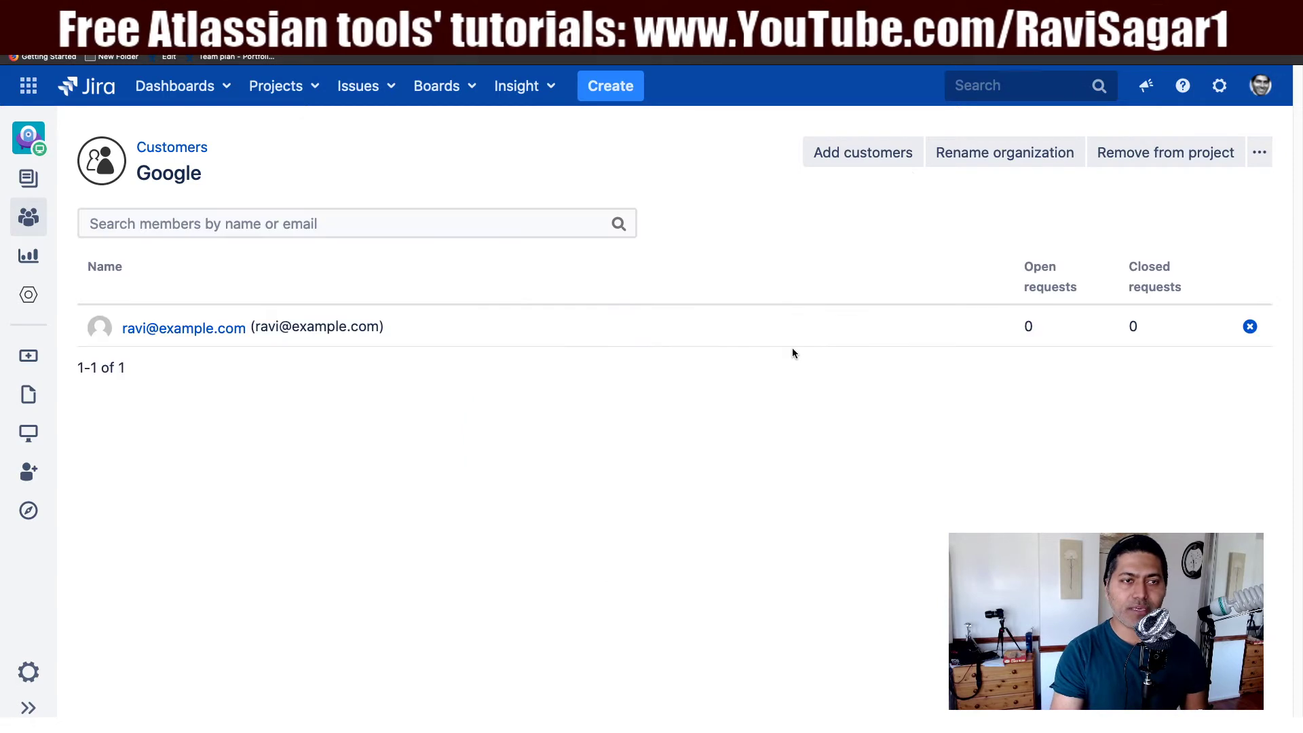
pyautogui.moveTo(226, 319)
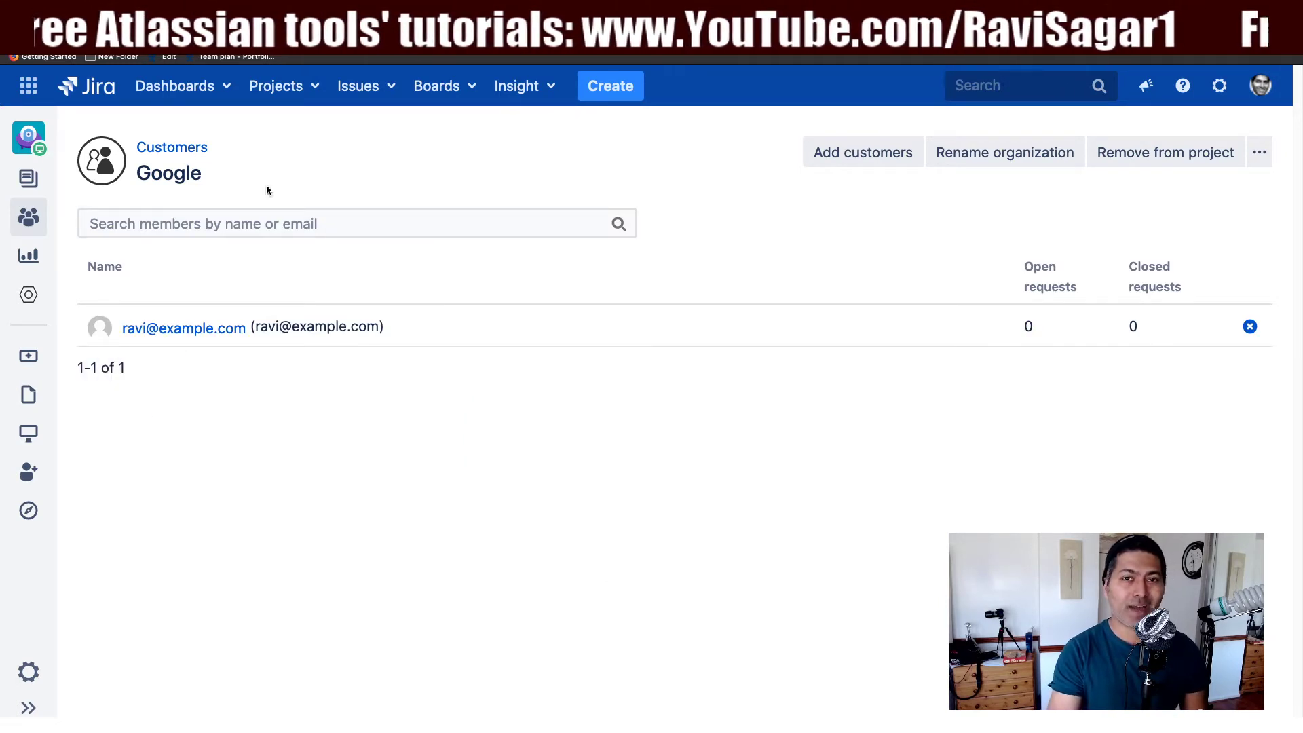
pyautogui.click(171, 148)
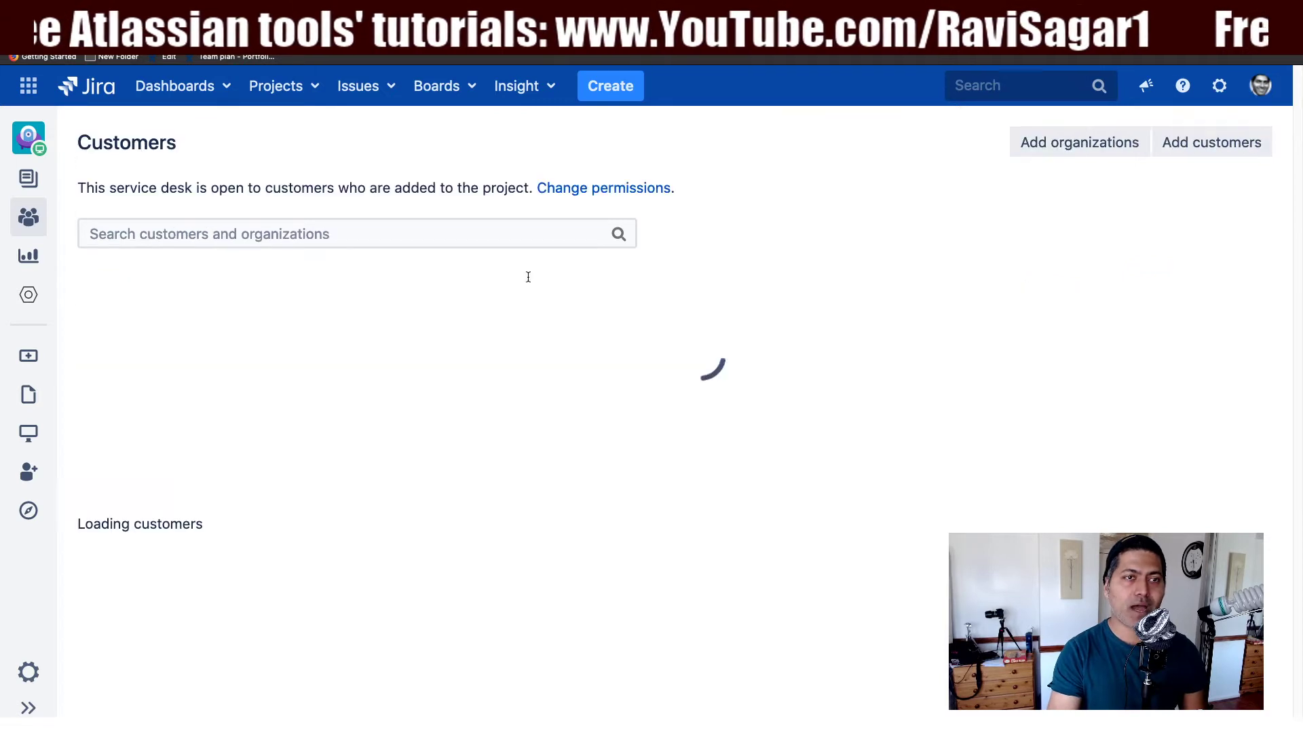
# Add the second customer to the Microsoft organization by e-mail address, then return to Customers
pyautogui.click(139, 359)
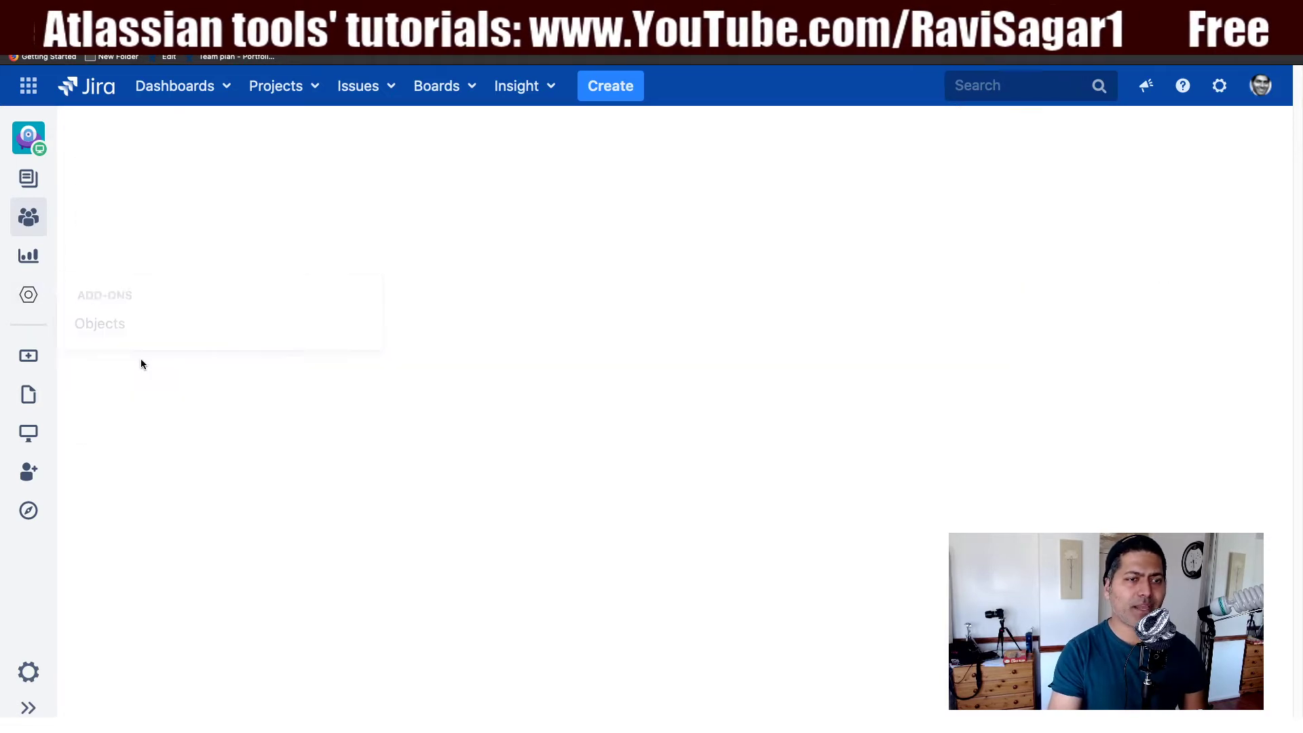
pyautogui.click(881, 154)
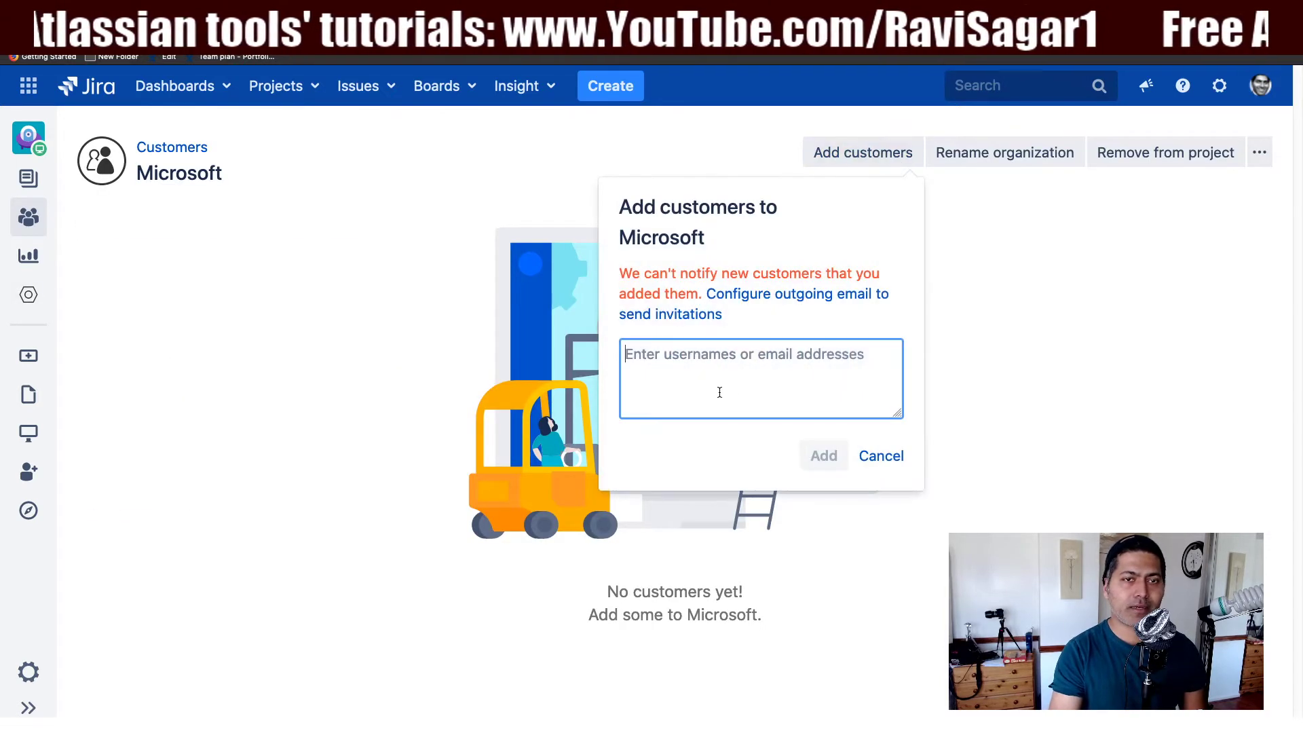
pyautogui.write('sam@exa')
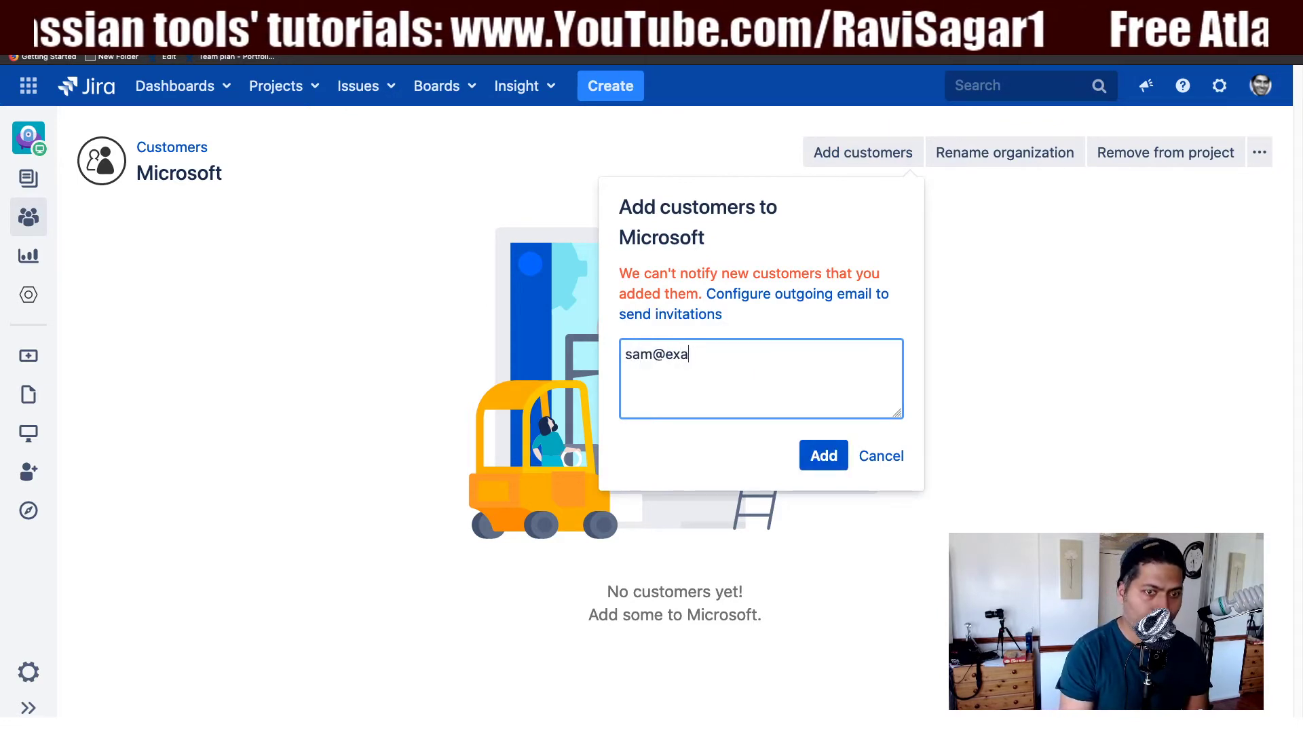
pyautogui.write('mple.com')
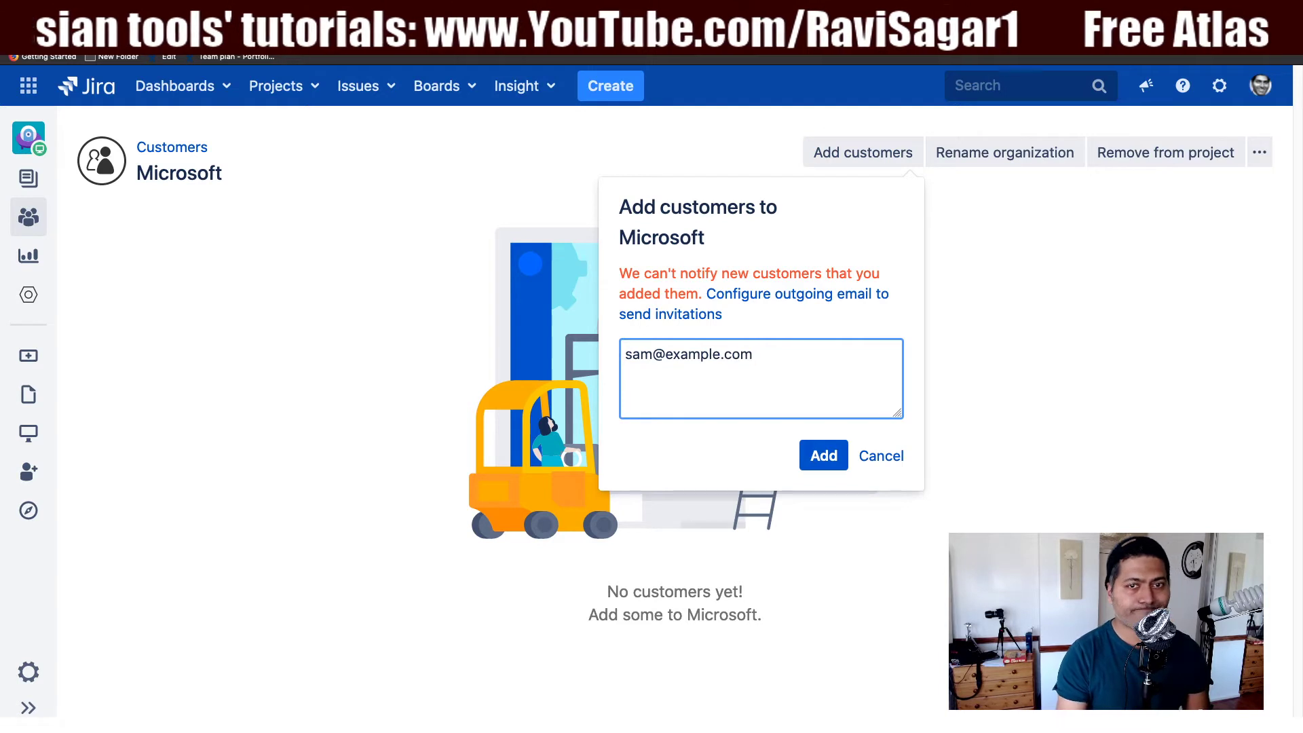
pyautogui.click(832, 461)
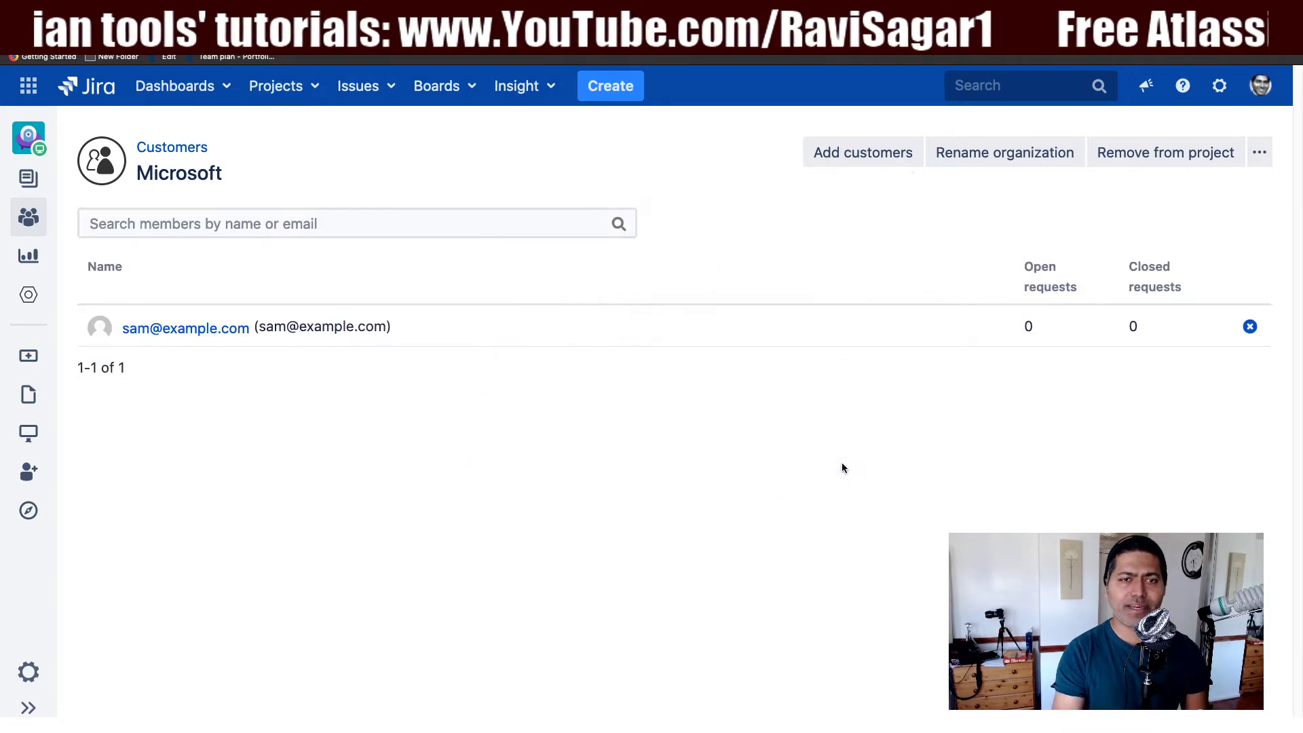
pyautogui.click(187, 149)
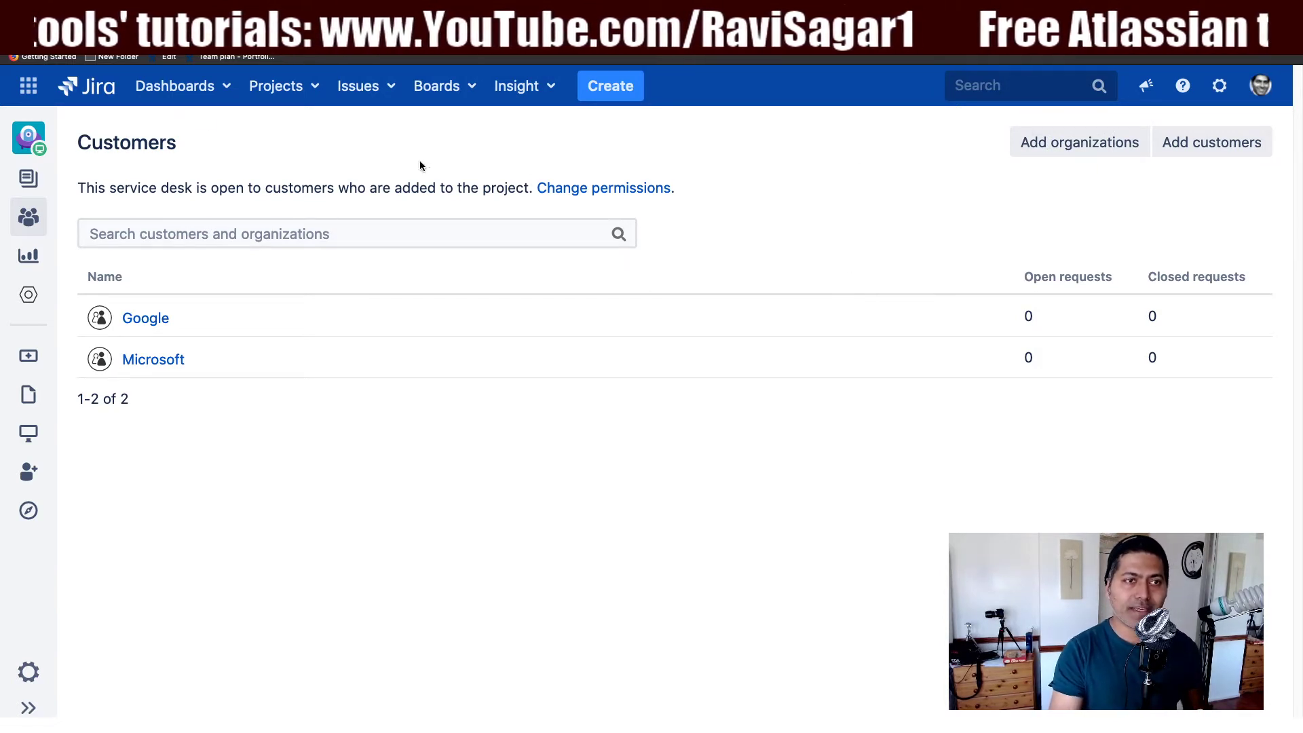
pyautogui.click(47, 58)
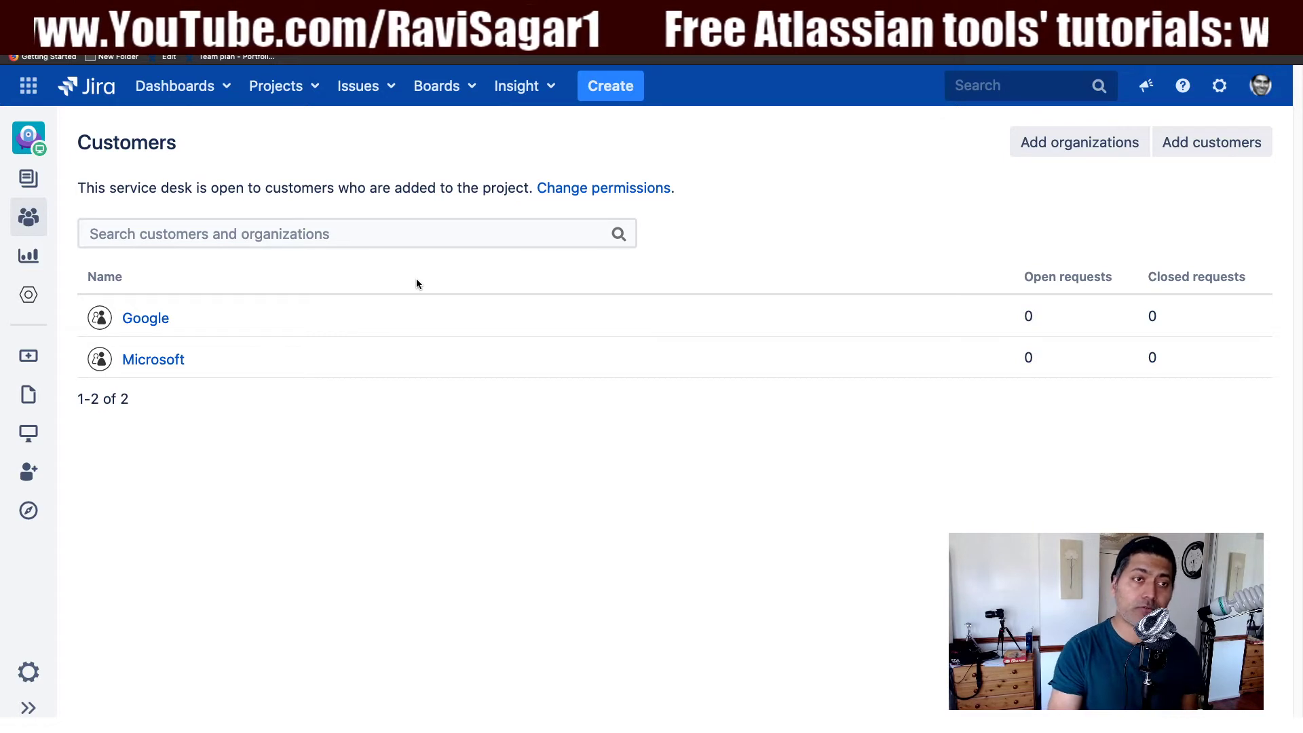
pyautogui.tripleClick(192, 188)
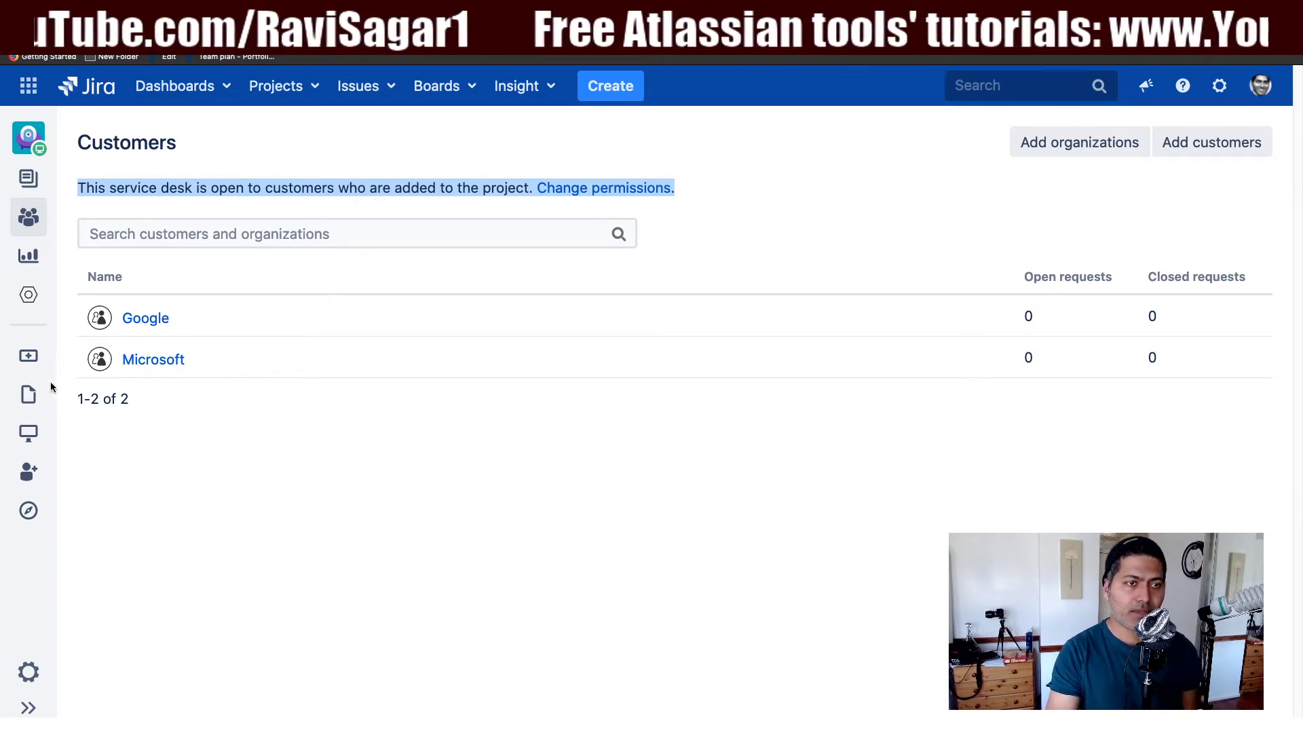
pyautogui.click(28, 356)
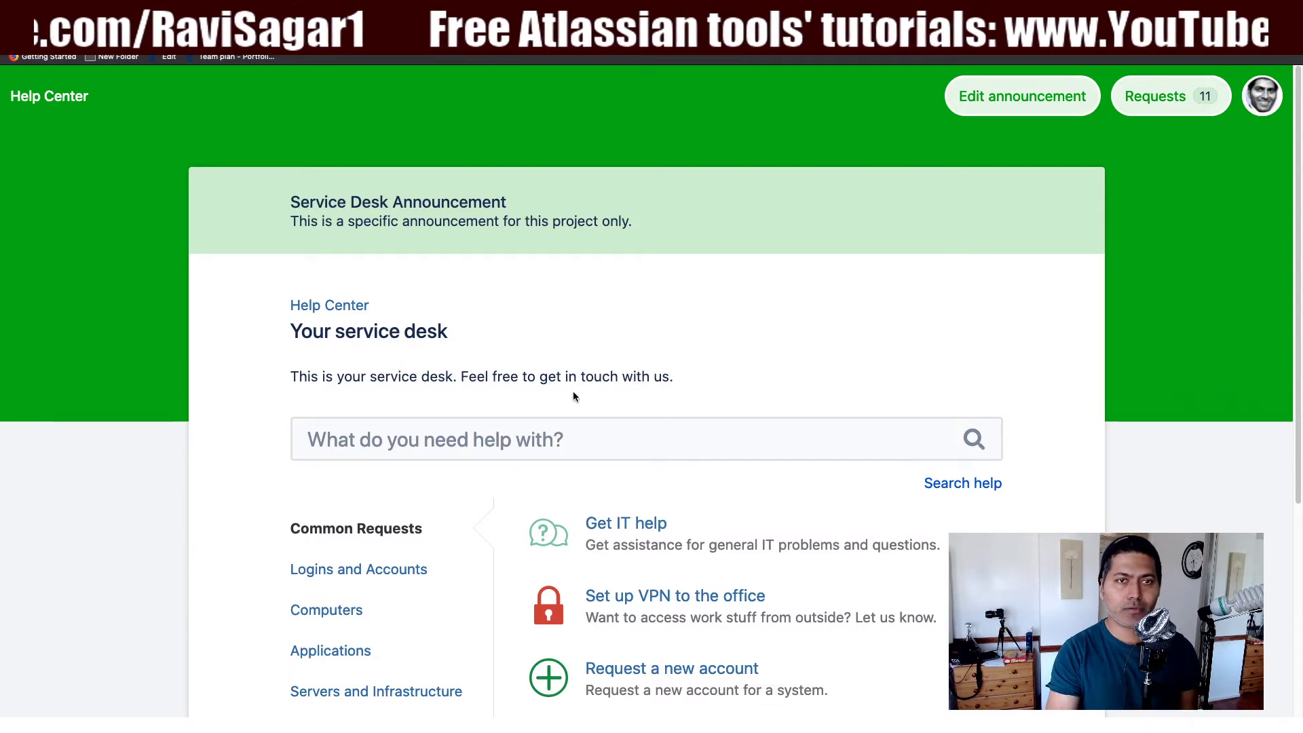
# Open the Get IT help request form and search the on-behalf-of field for 'ra'
pyautogui.scroll(-3, 619, 498)
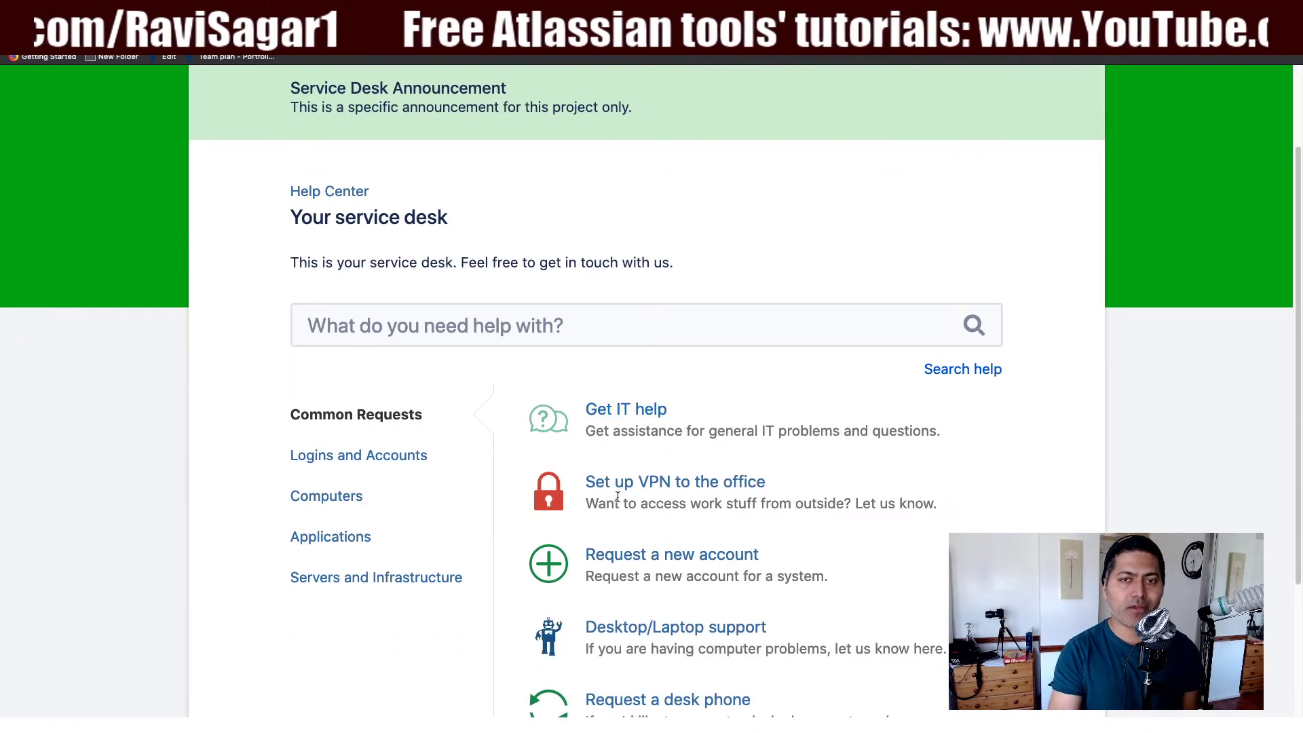
pyautogui.click(609, 411)
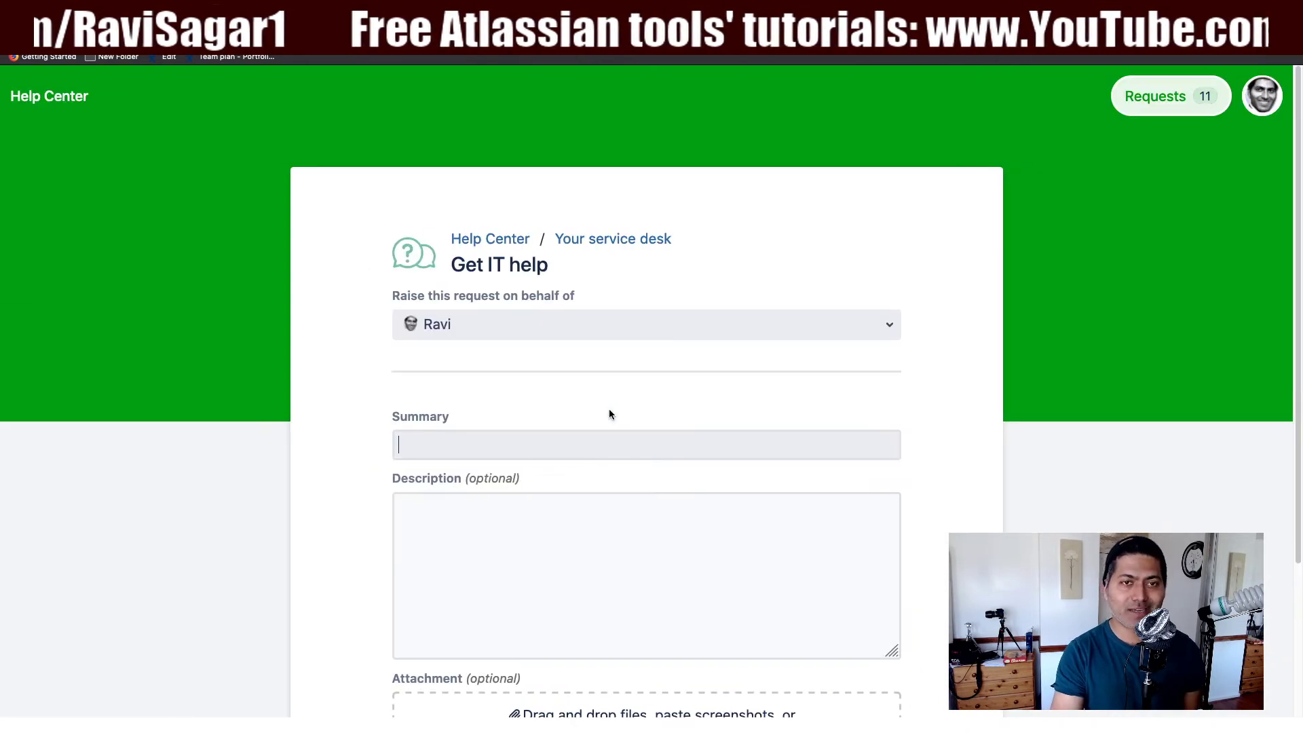
pyautogui.click(891, 326)
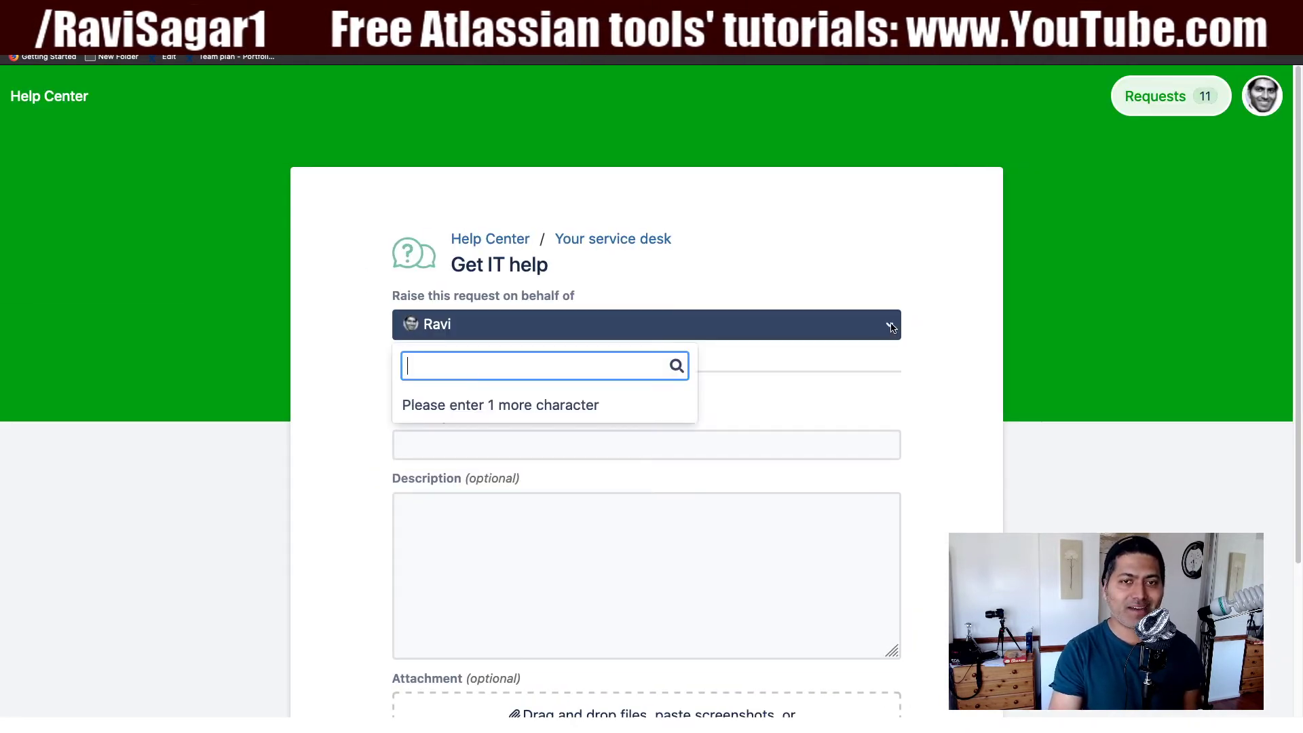
pyautogui.click(857, 392)
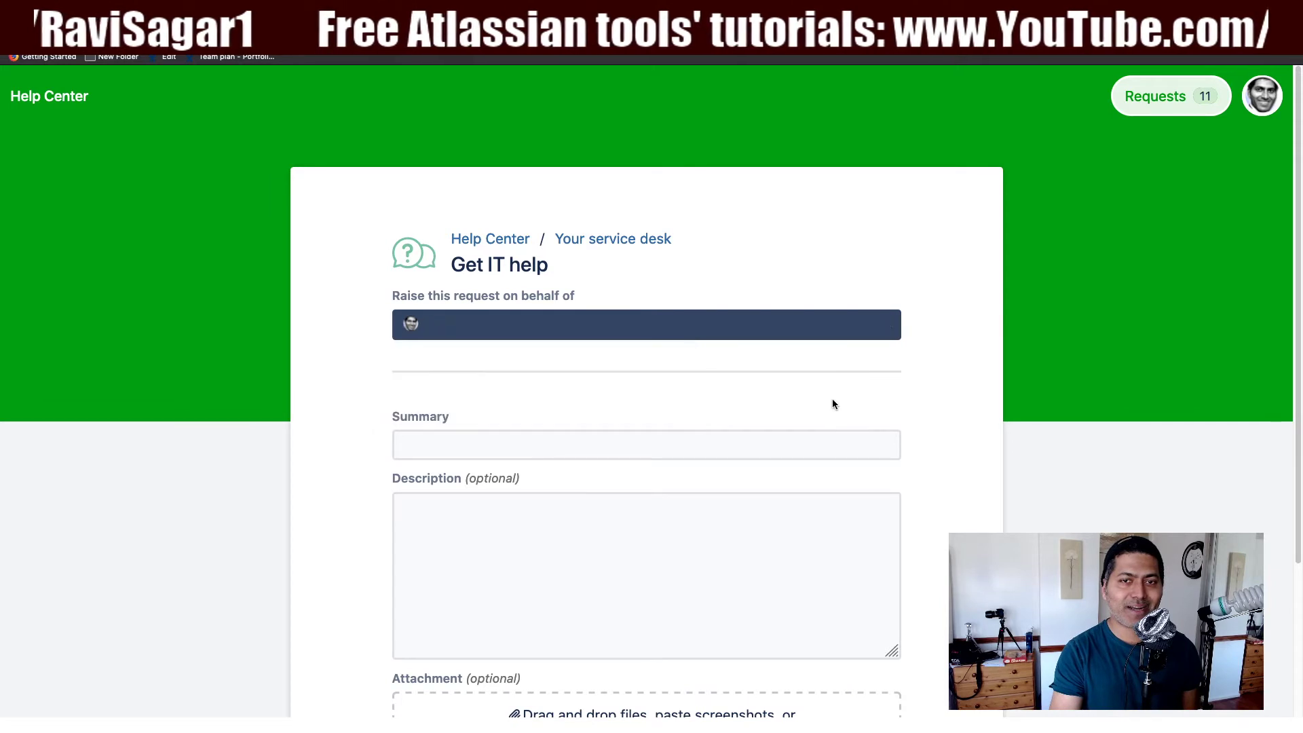
pyautogui.click(892, 324)
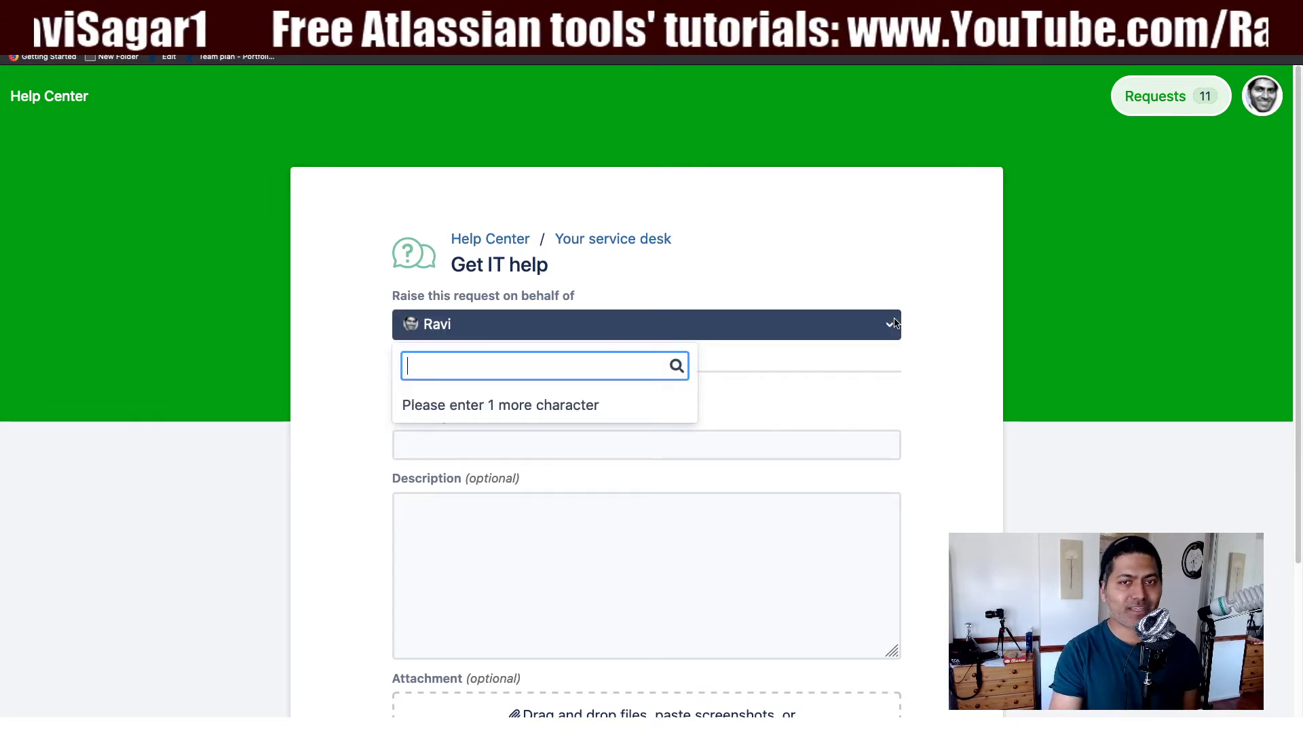
pyautogui.write('ra')
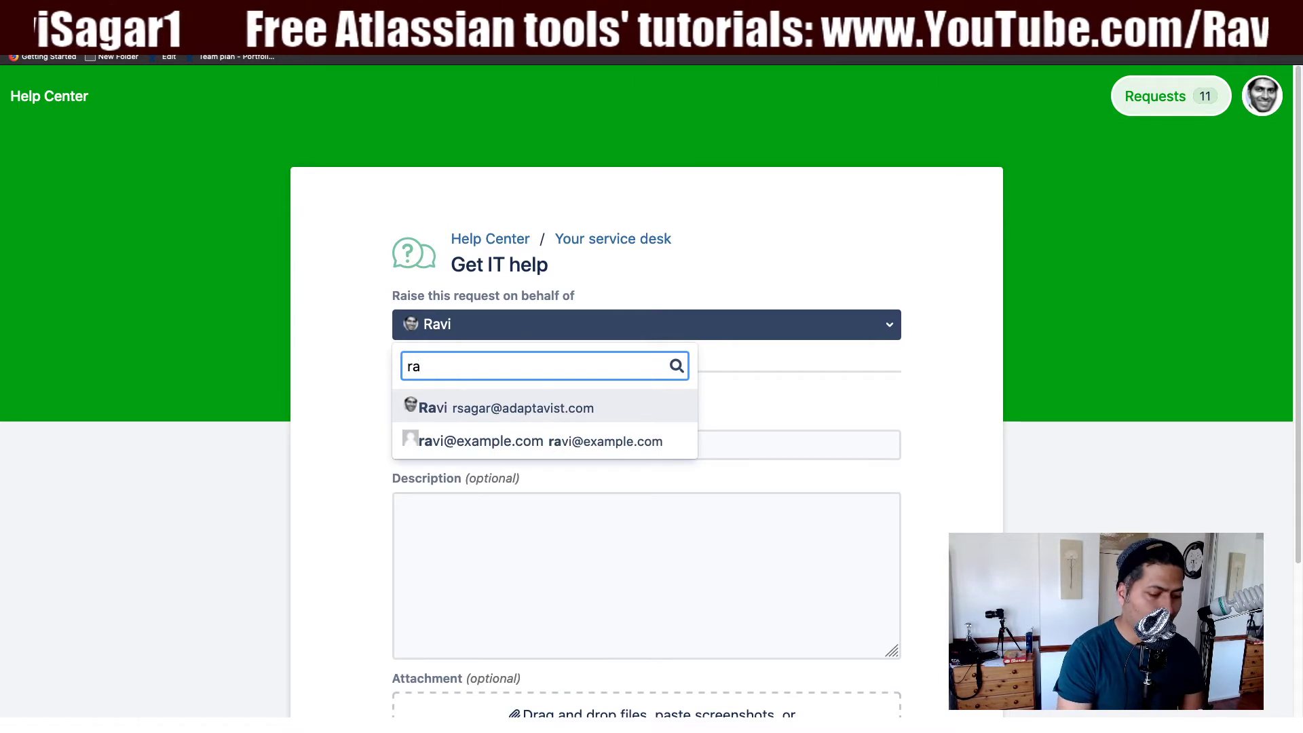
pyautogui.press('Return')
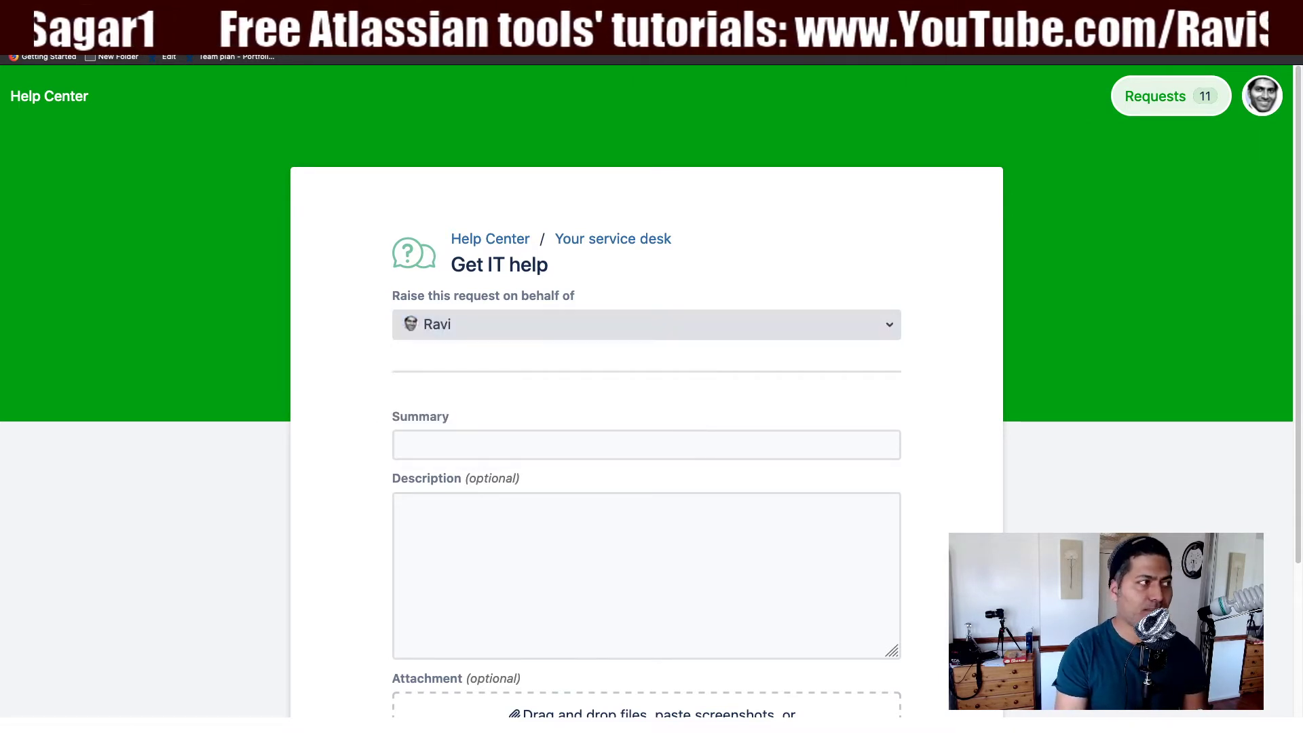
# Try 'sa' as requester, then revert to raising on behalf of the agent's own account
pyautogui.click(739, 325)
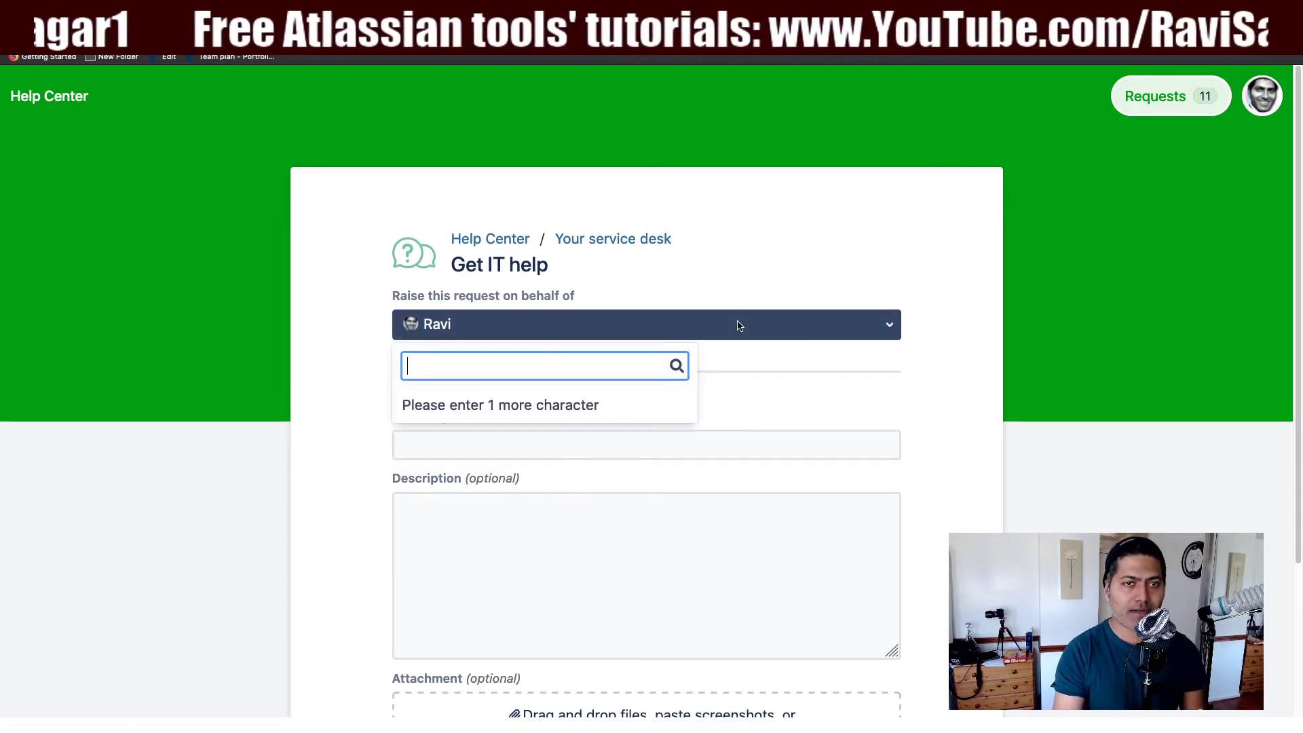
pyautogui.write('sa')
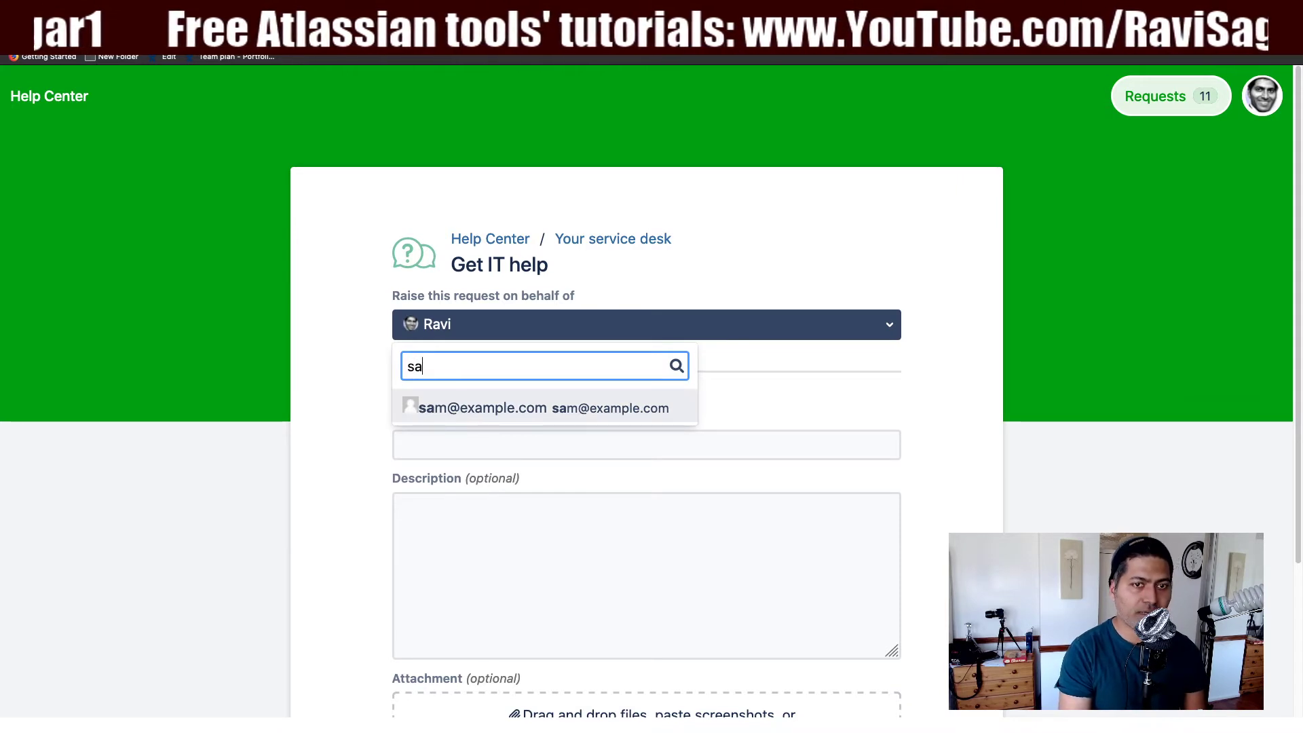
pyautogui.press('Return')
pyautogui.click(725, 329)
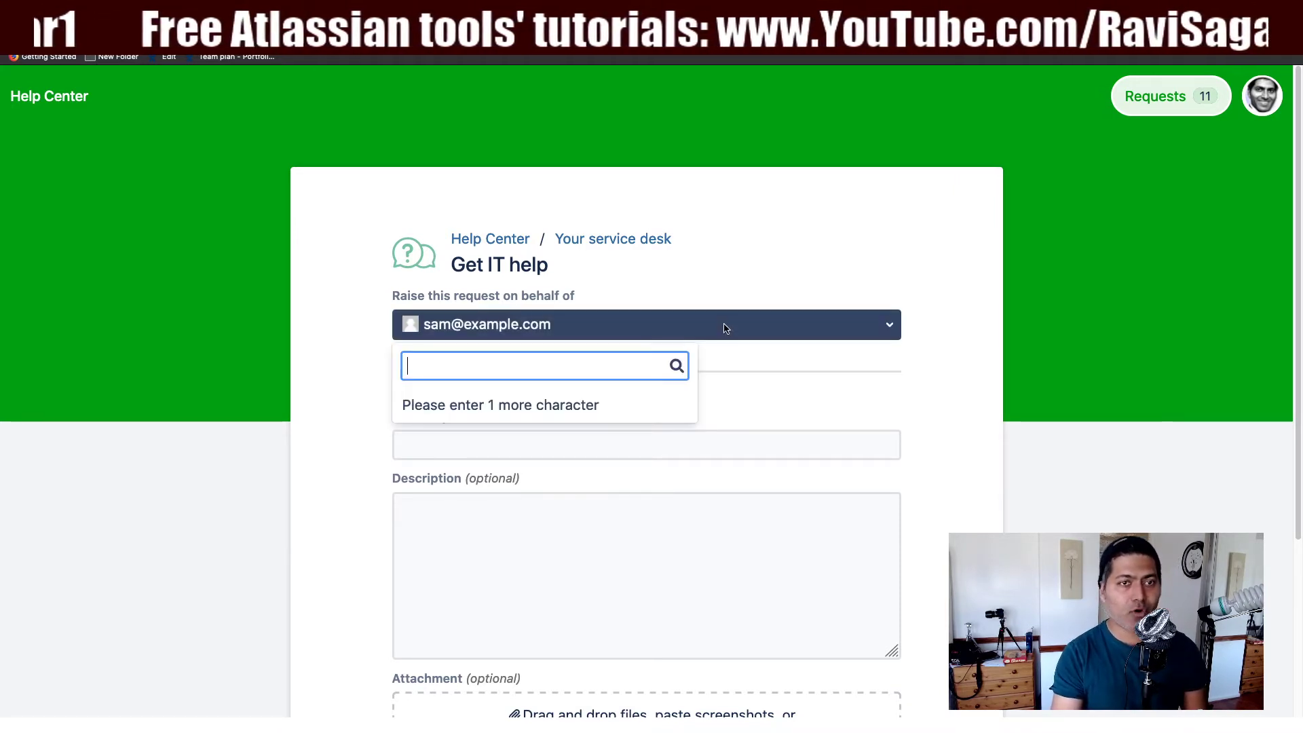
pyautogui.write('ravisag')
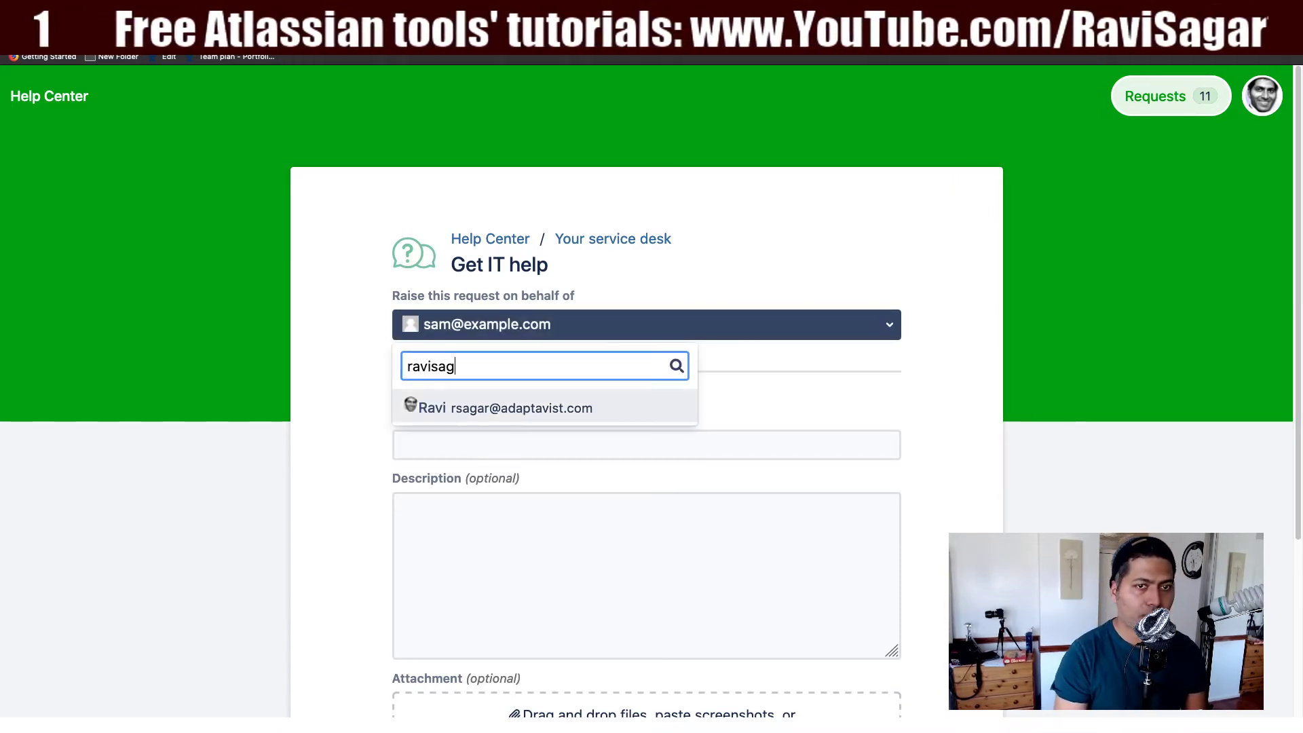
pyautogui.press('Return')
pyautogui.click(652, 334)
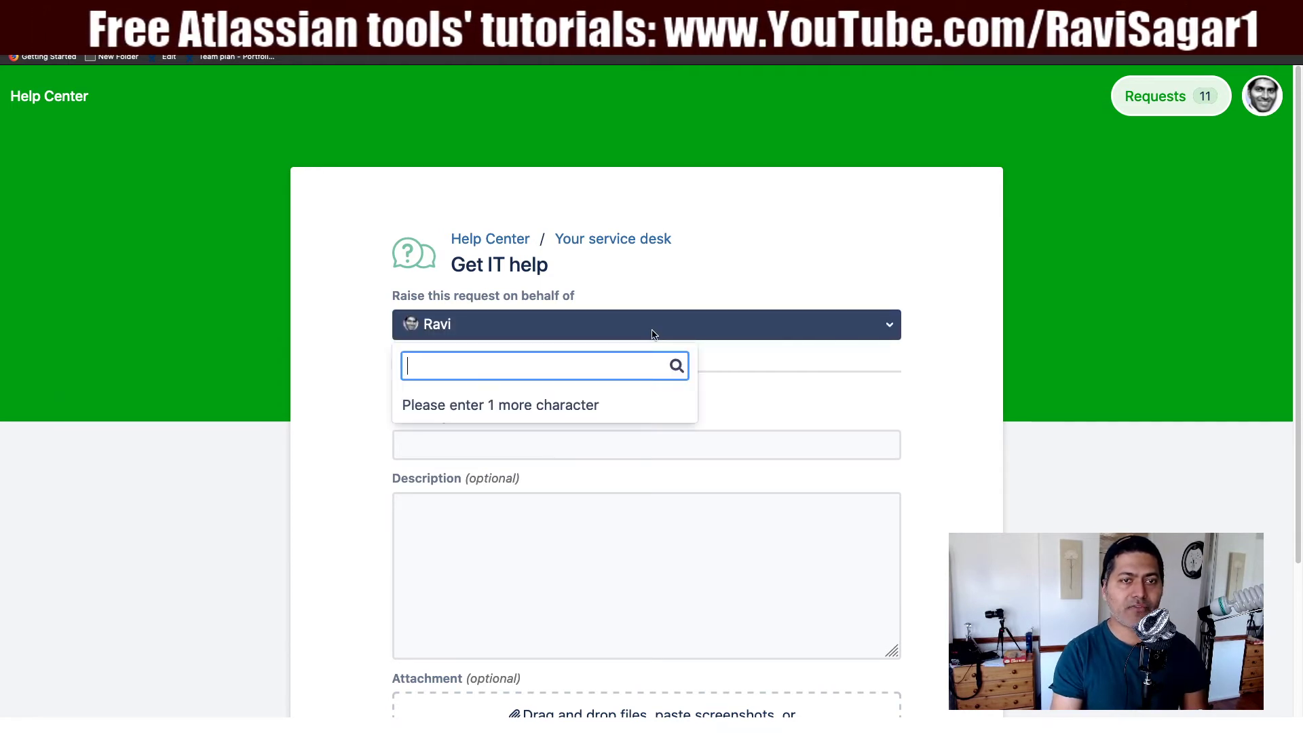
pyautogui.click(746, 392)
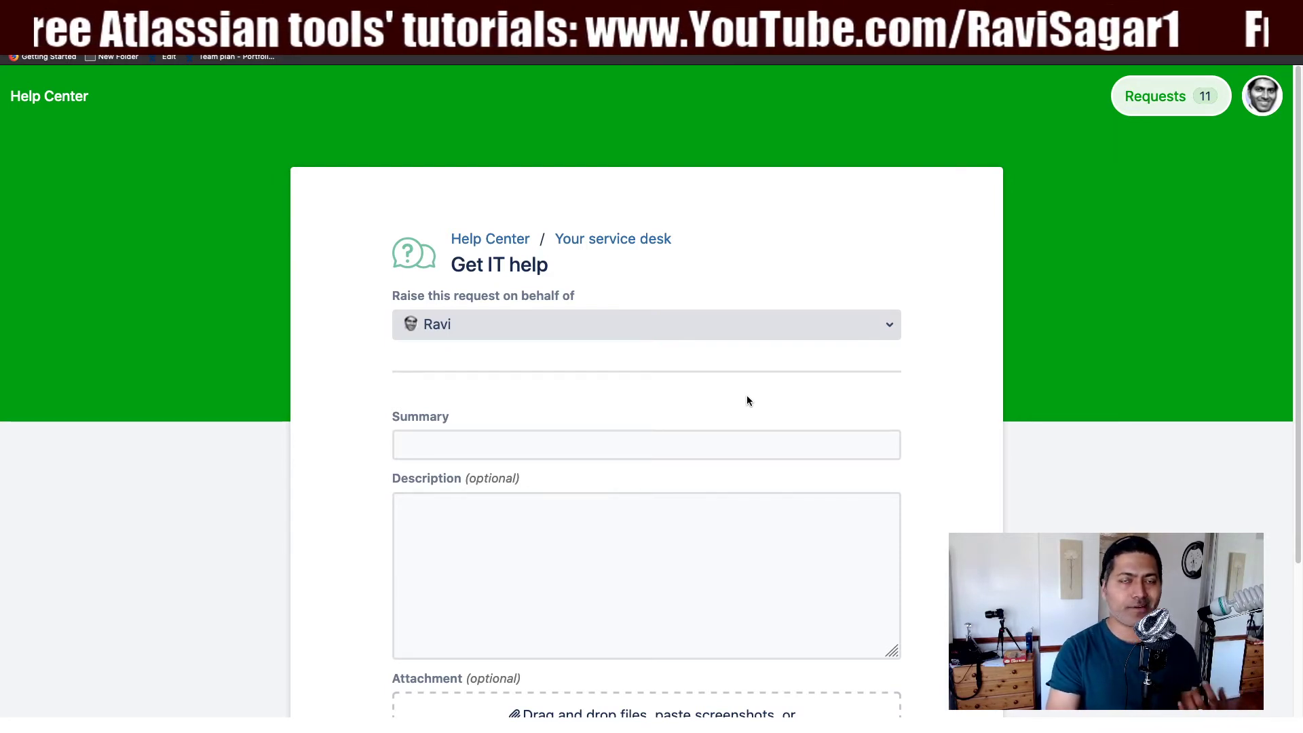
# Submit the Get IT help request with Summary 'test', creating SD-19
pyautogui.click(639, 451)
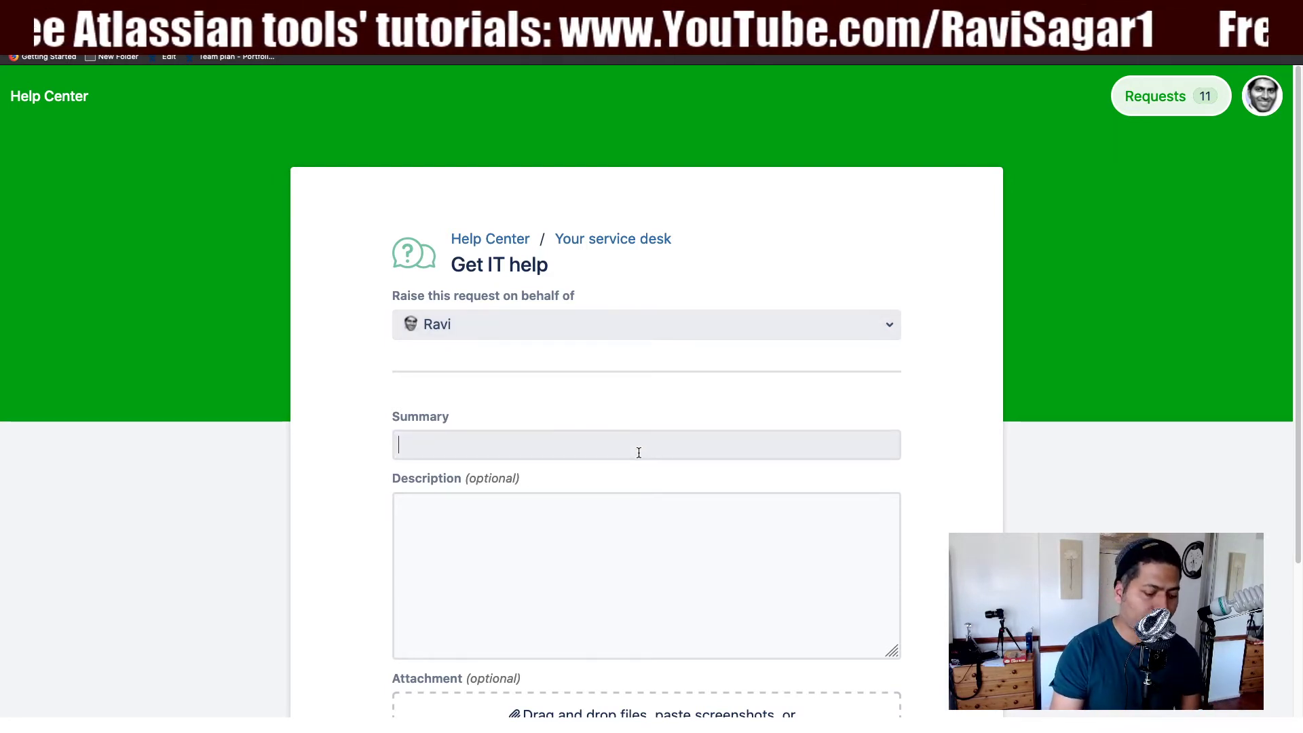
pyautogui.write('test')
pyautogui.scroll(-5, 610, 475)
pyautogui.scroll(-2, 578, 523)
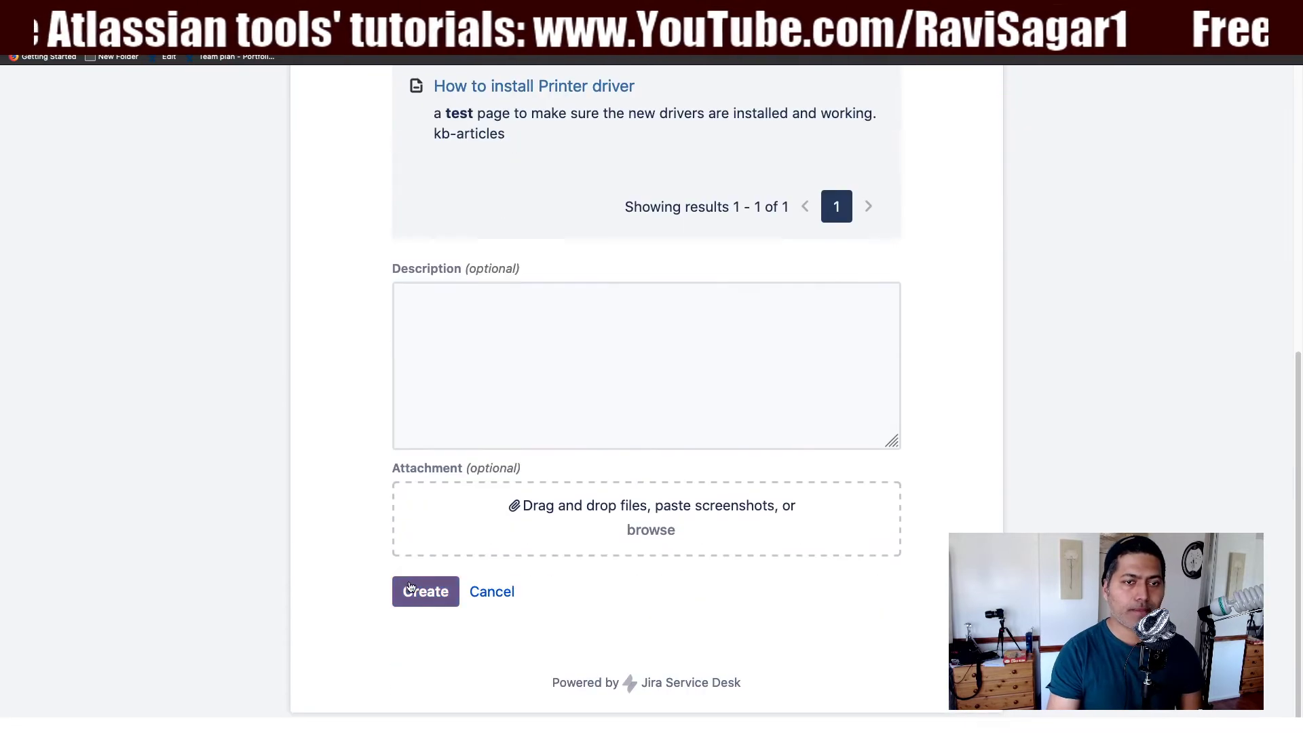
pyautogui.click(417, 588)
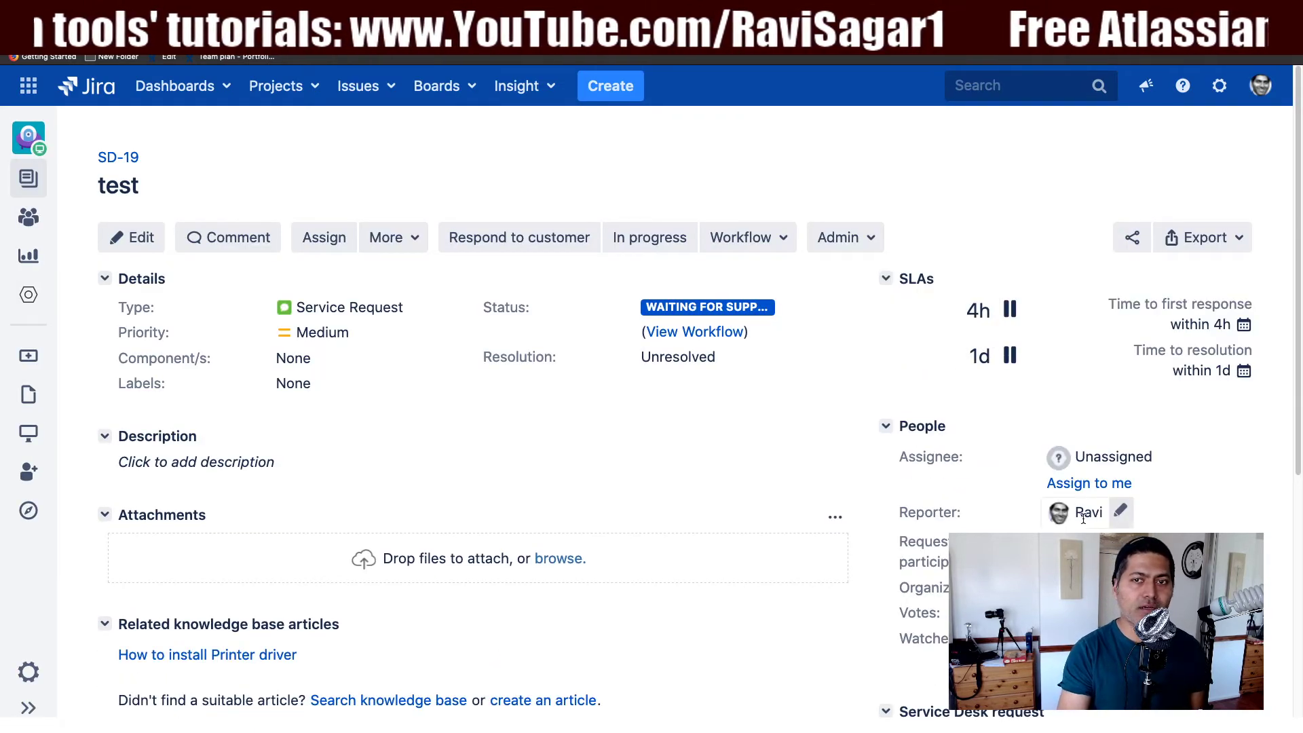
# Leave SD-19's Reporter unchanged and go to the Customers list showing Google and Microsoft
pyautogui.click(1059, 512)
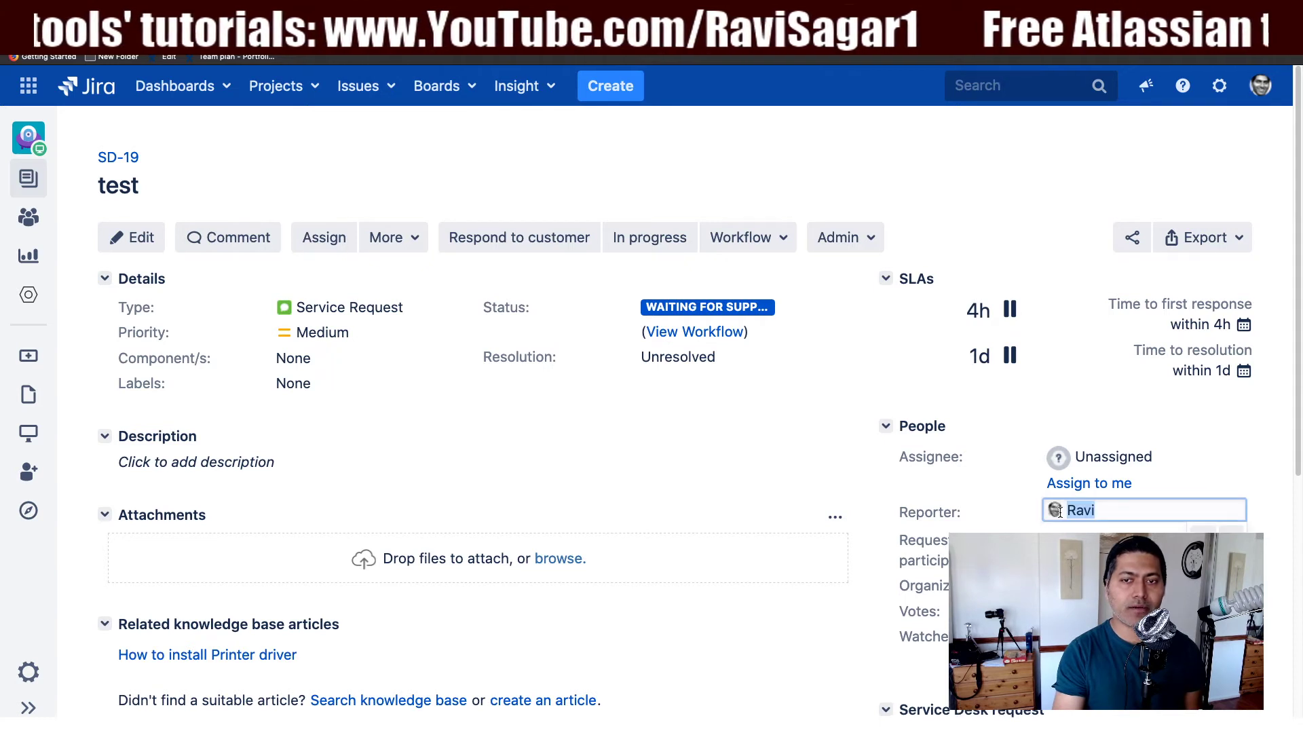
pyautogui.click(1239, 485)
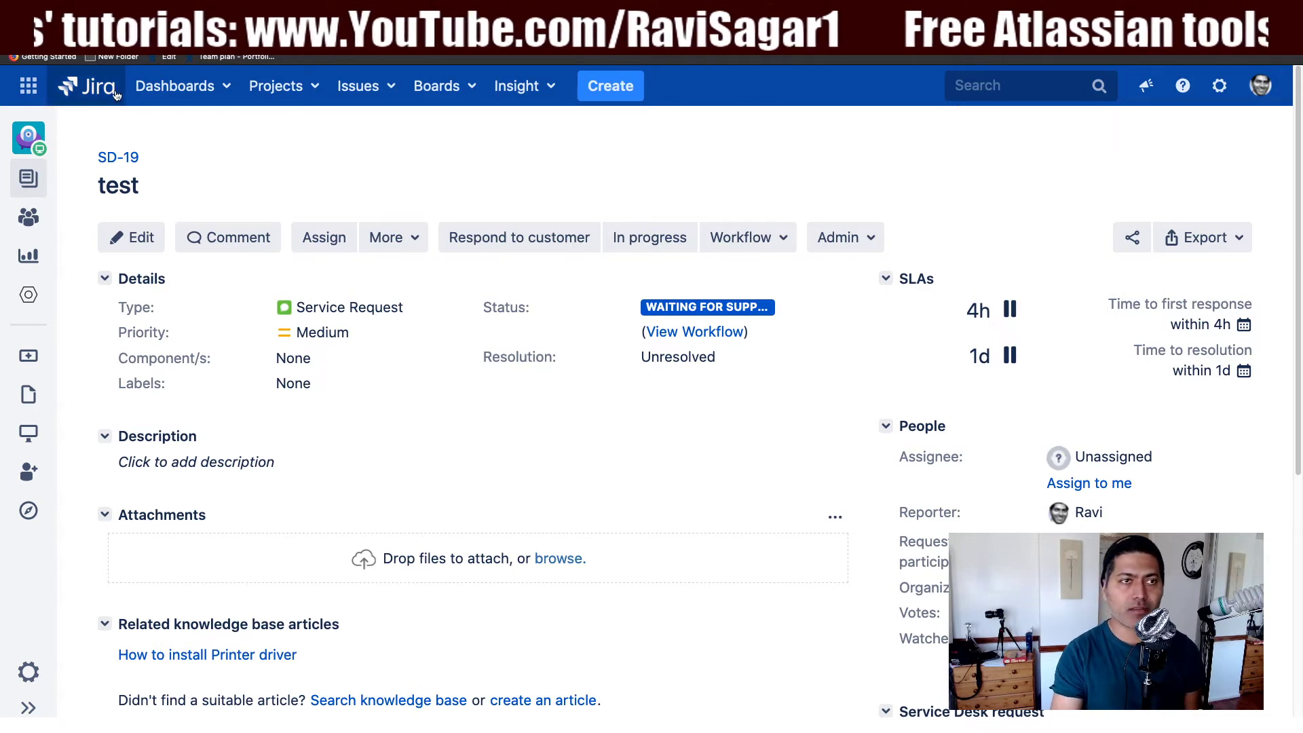
pyautogui.click(28, 216)
pyautogui.click(520, 449)
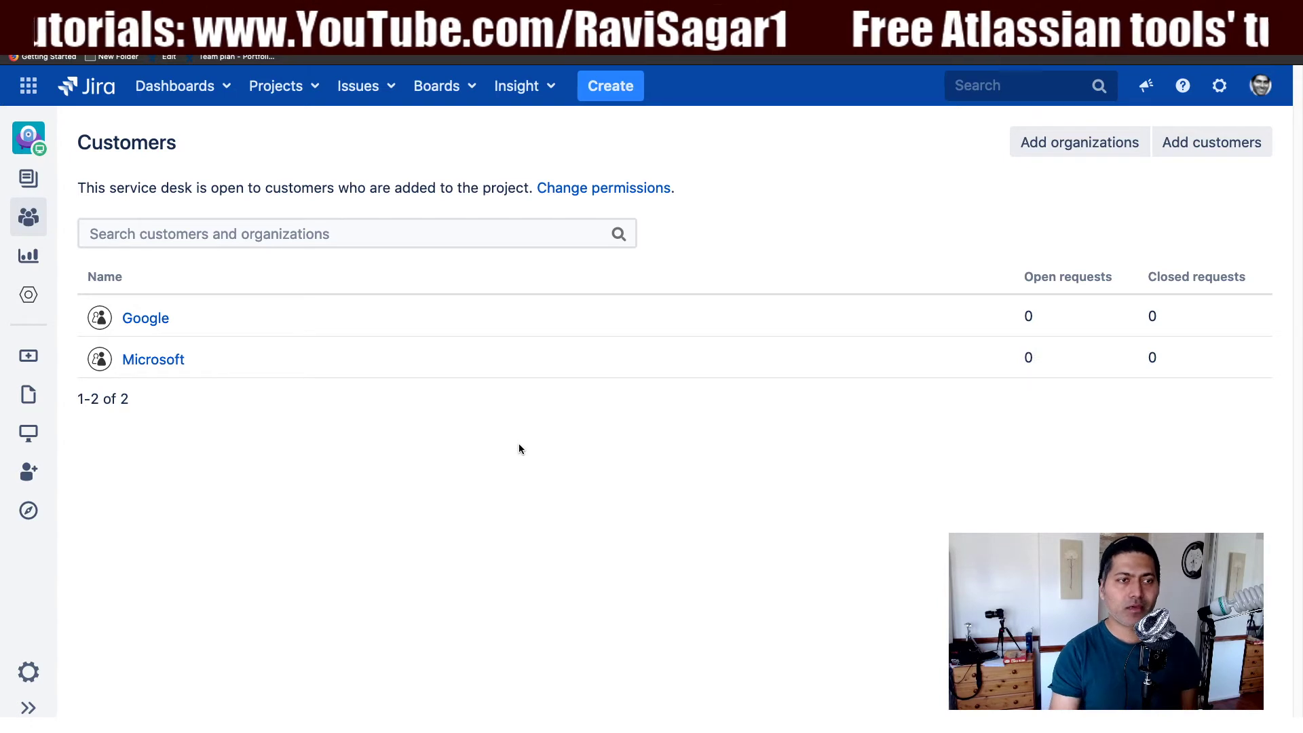
# Review the Customer permissions sharing options, then go back to issue SD-19
pyautogui.click(28, 673)
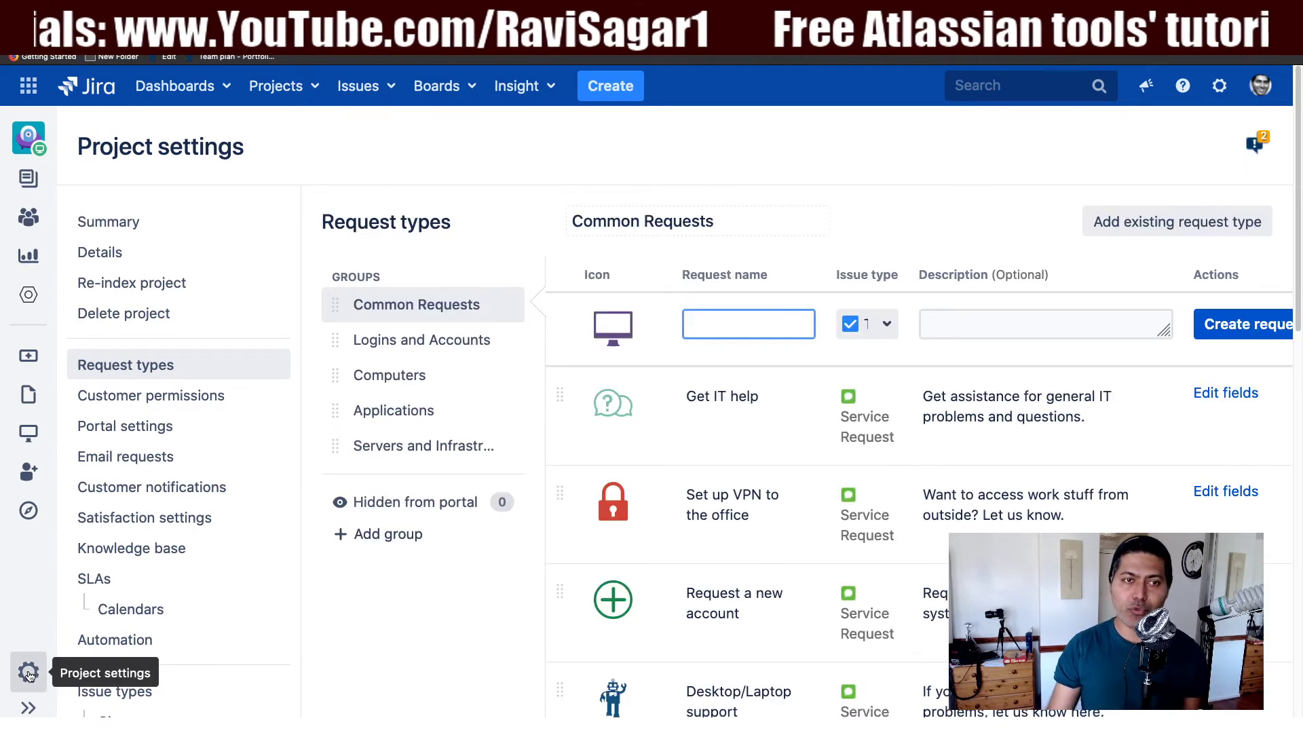
pyautogui.click(151, 398)
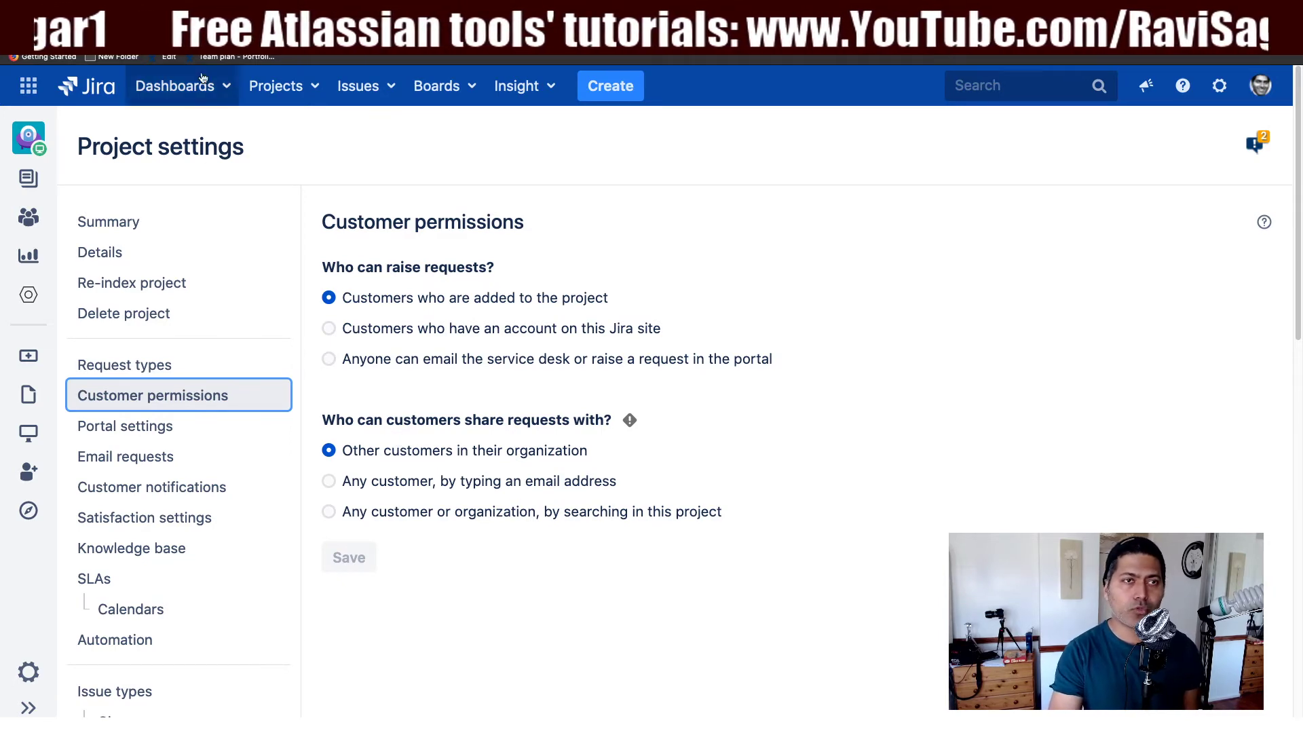
pyautogui.hotkey('alt', 'Left')
pyautogui.scroll(-3, 243, 458)
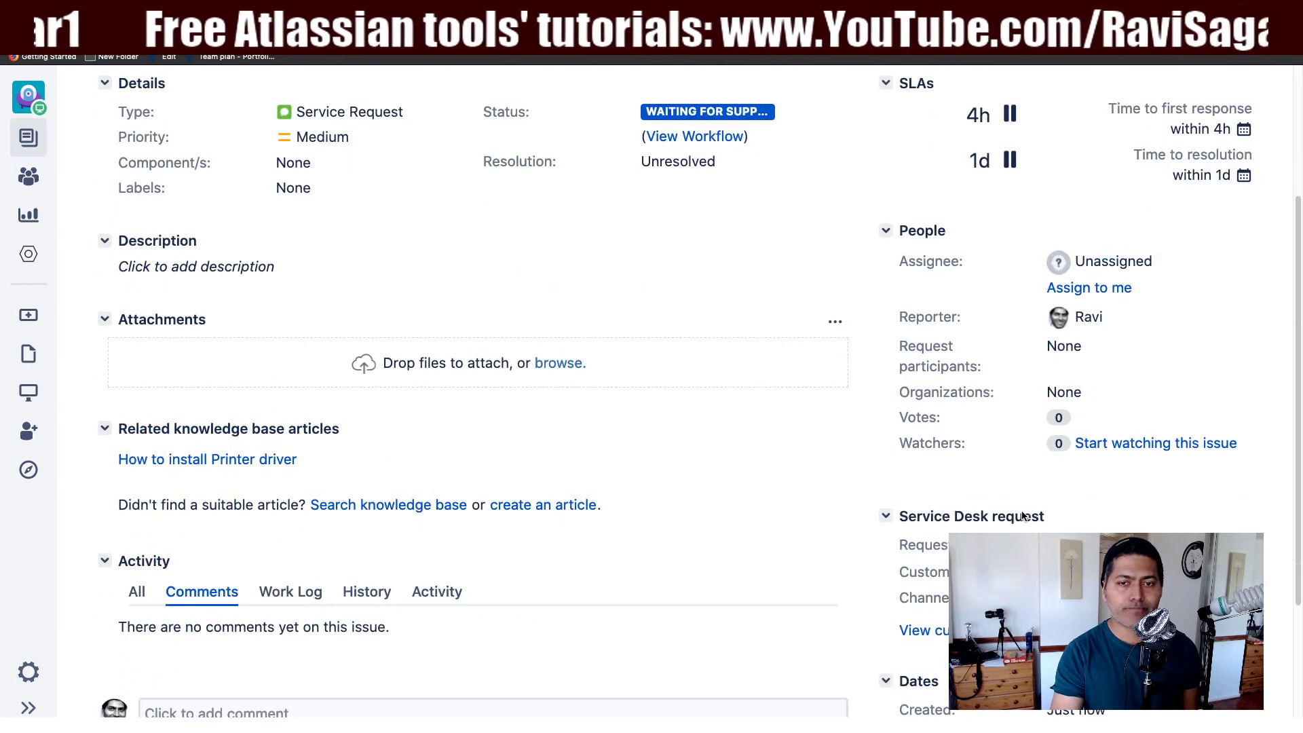
# Open request SD-19 in the Help Center and start its Share this request search
pyautogui.hotkey('ctrl', 'Tab')
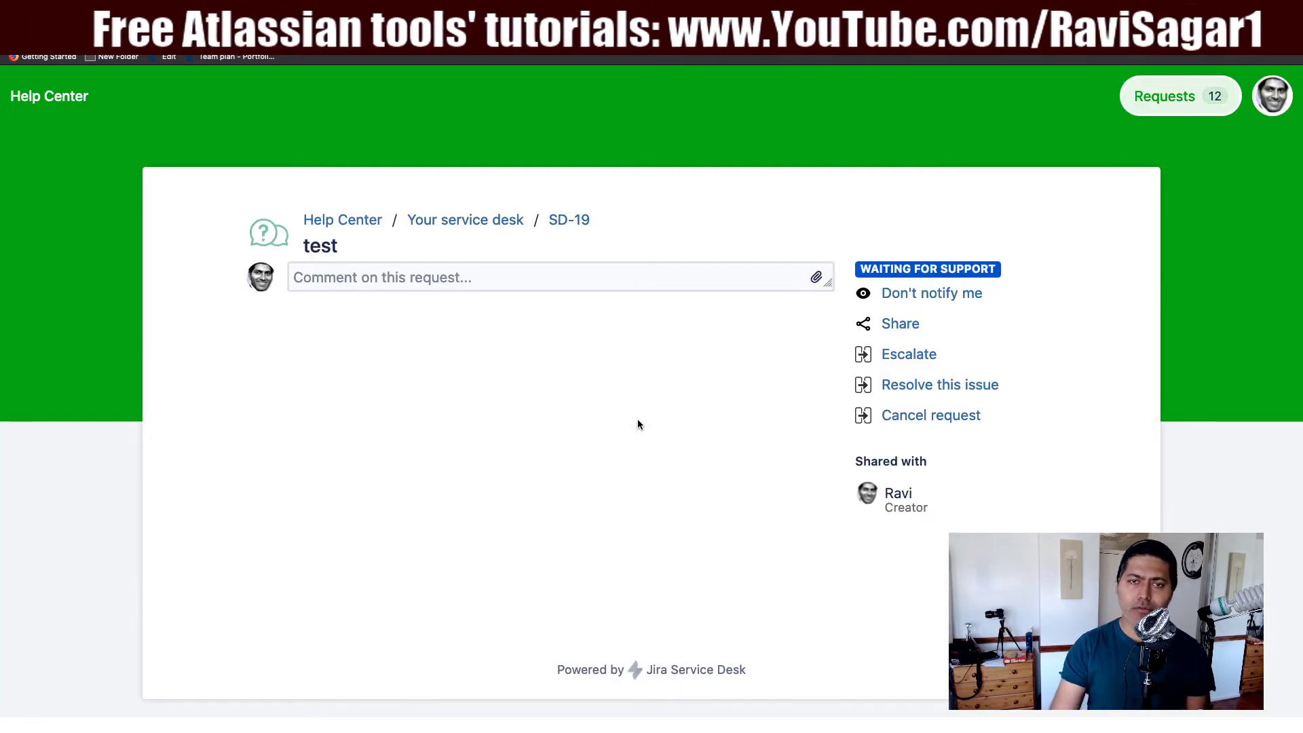
pyautogui.click(896, 325)
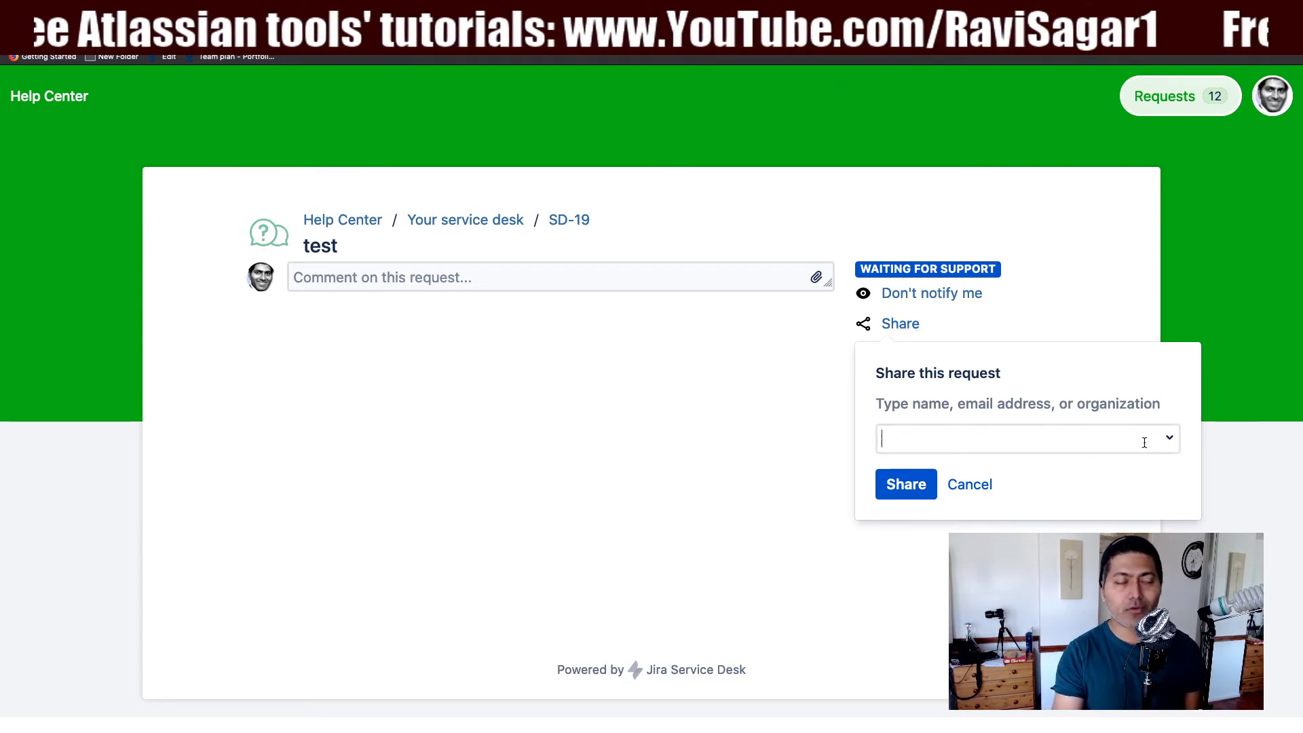
pyautogui.click(1173, 441)
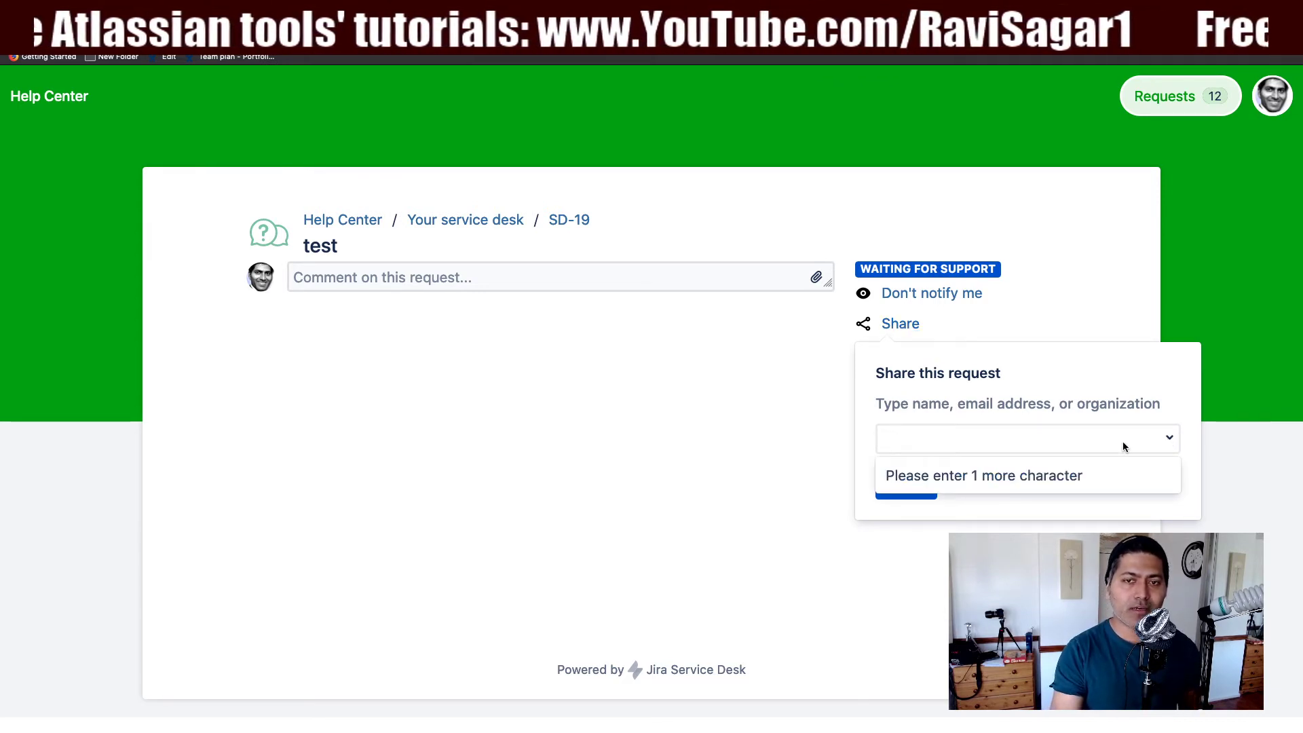
# Check that 'g' and 'm' suggest the Google and Microsoft organizations, then return to Customer permissions
pyautogui.write('g')
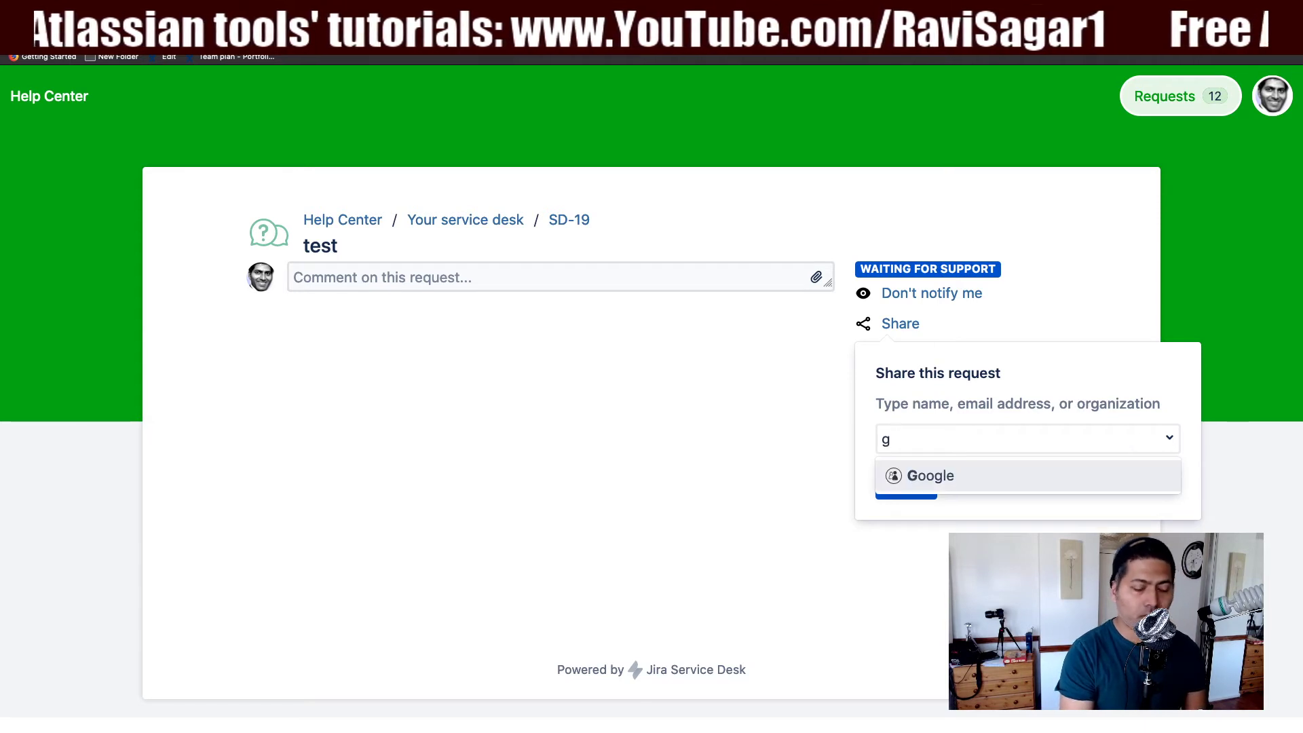
pyautogui.press('BackSpace')
pyautogui.write('m')
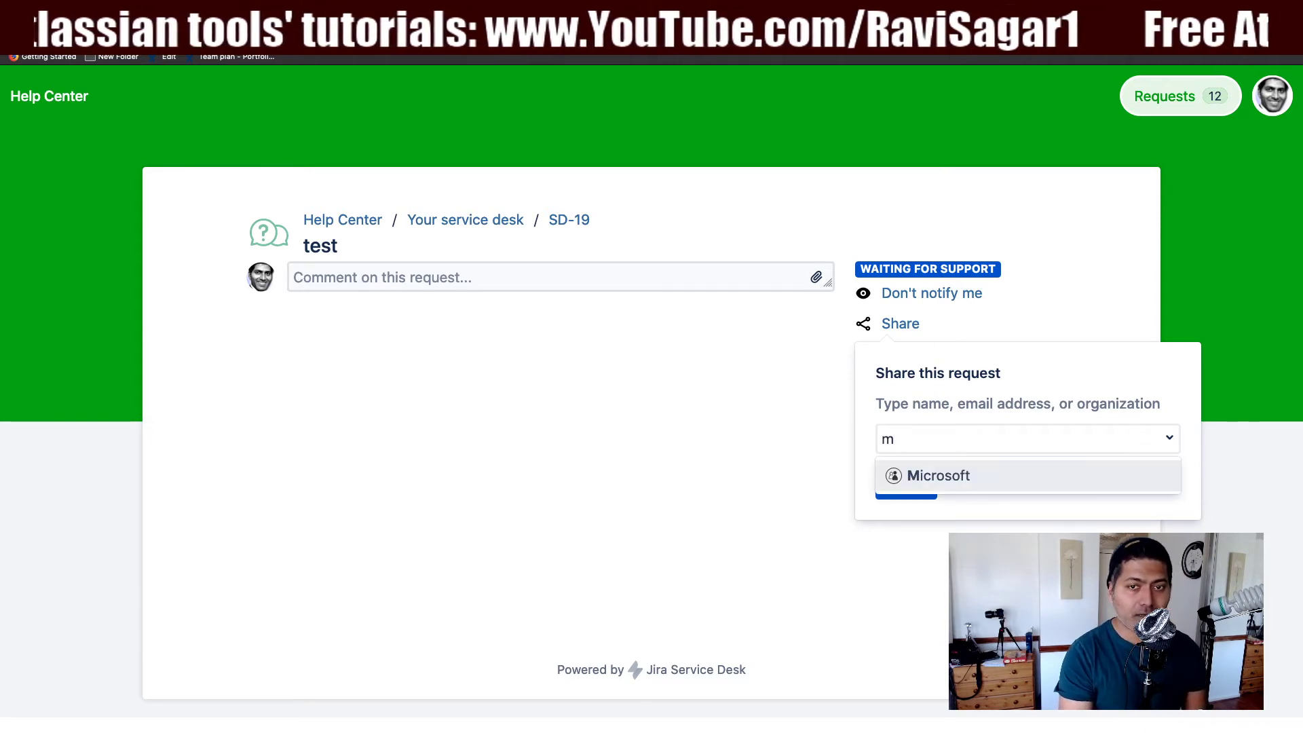
pyautogui.press('BackSpace')
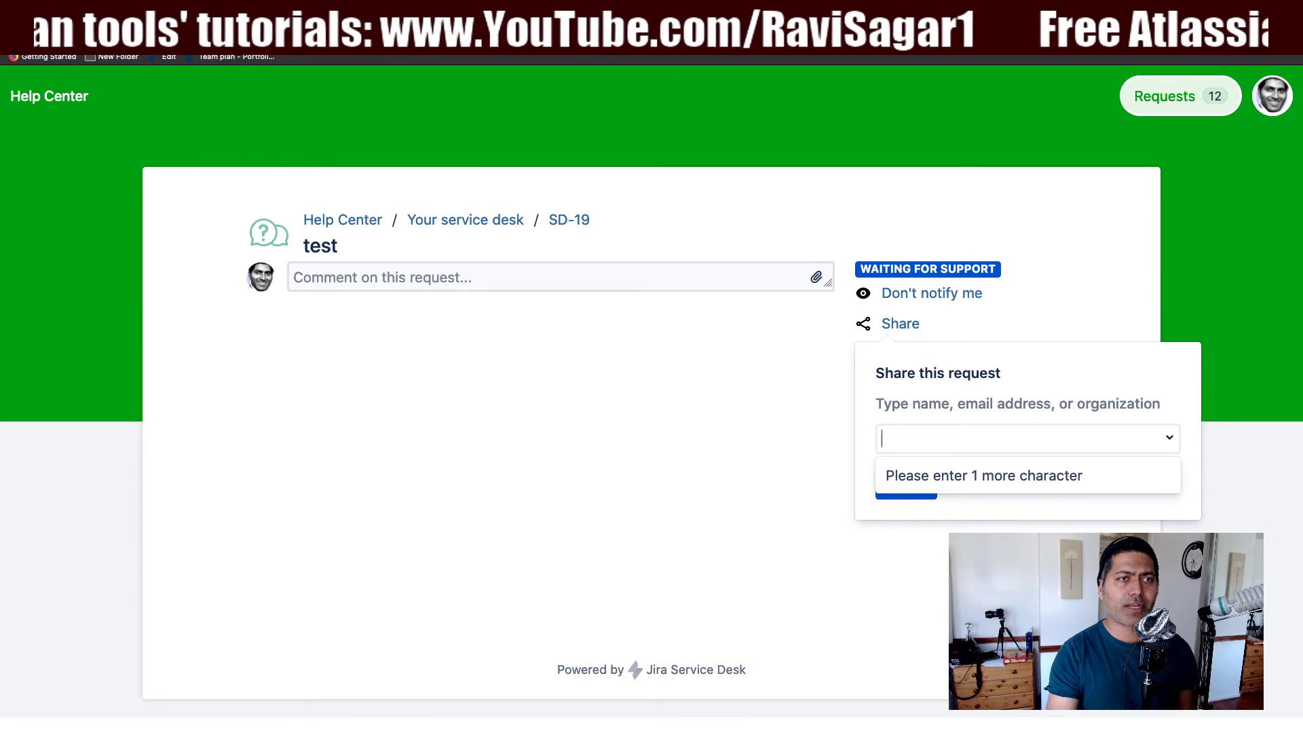
pyautogui.click(268, 31)
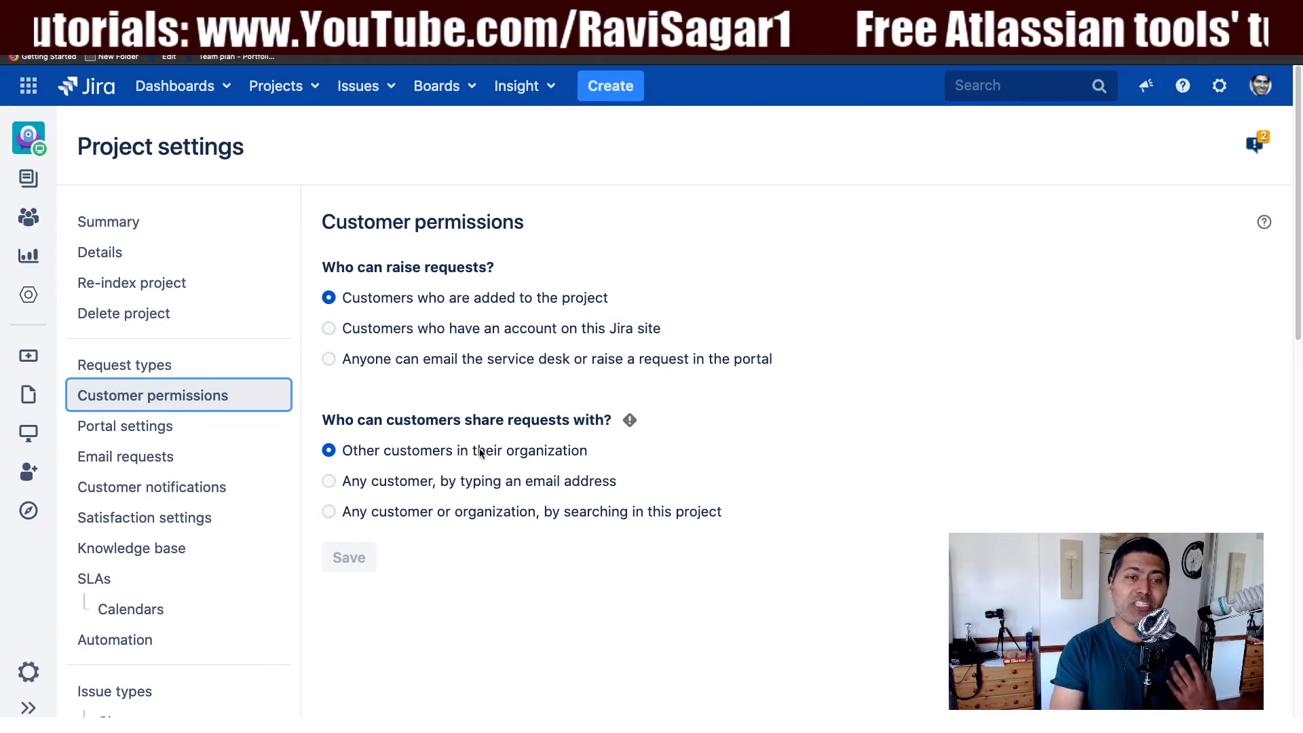
# Try each request-sharing option, ending on 'Any customer, by typing an email address'
pyautogui.click(328, 482)
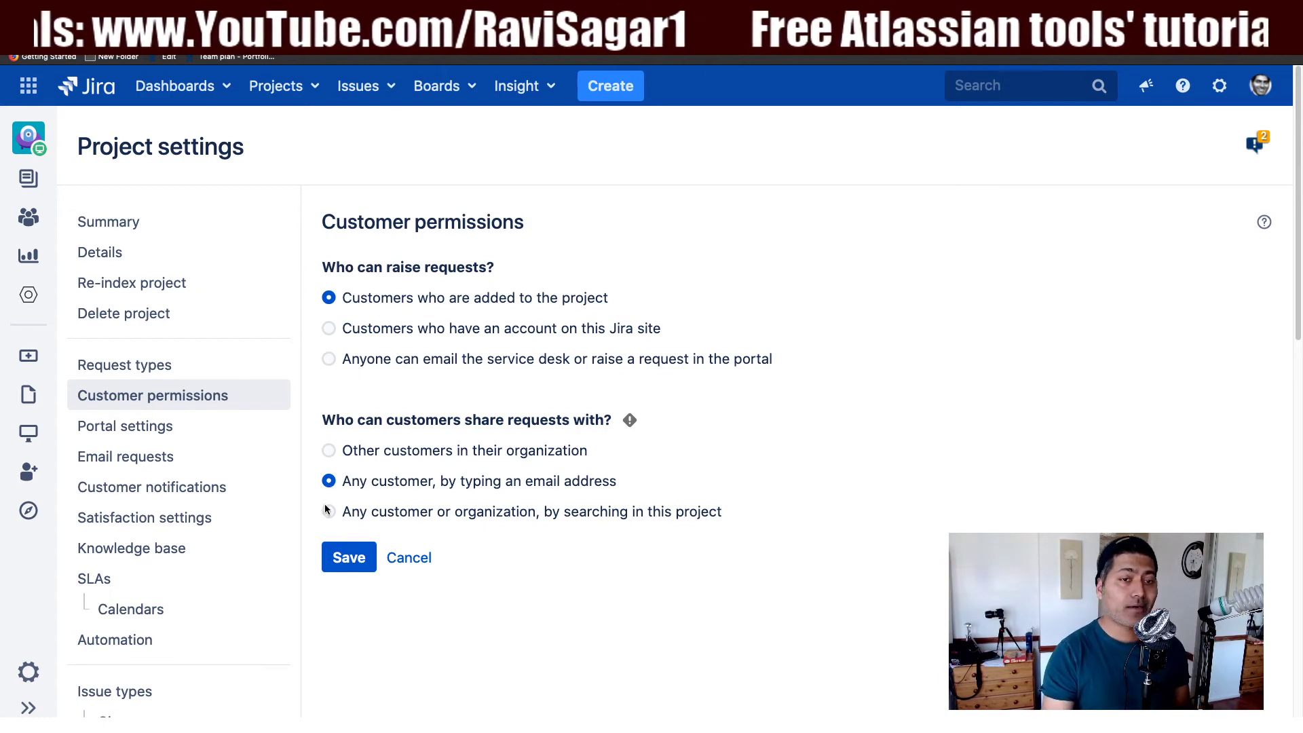
pyautogui.click(329, 513)
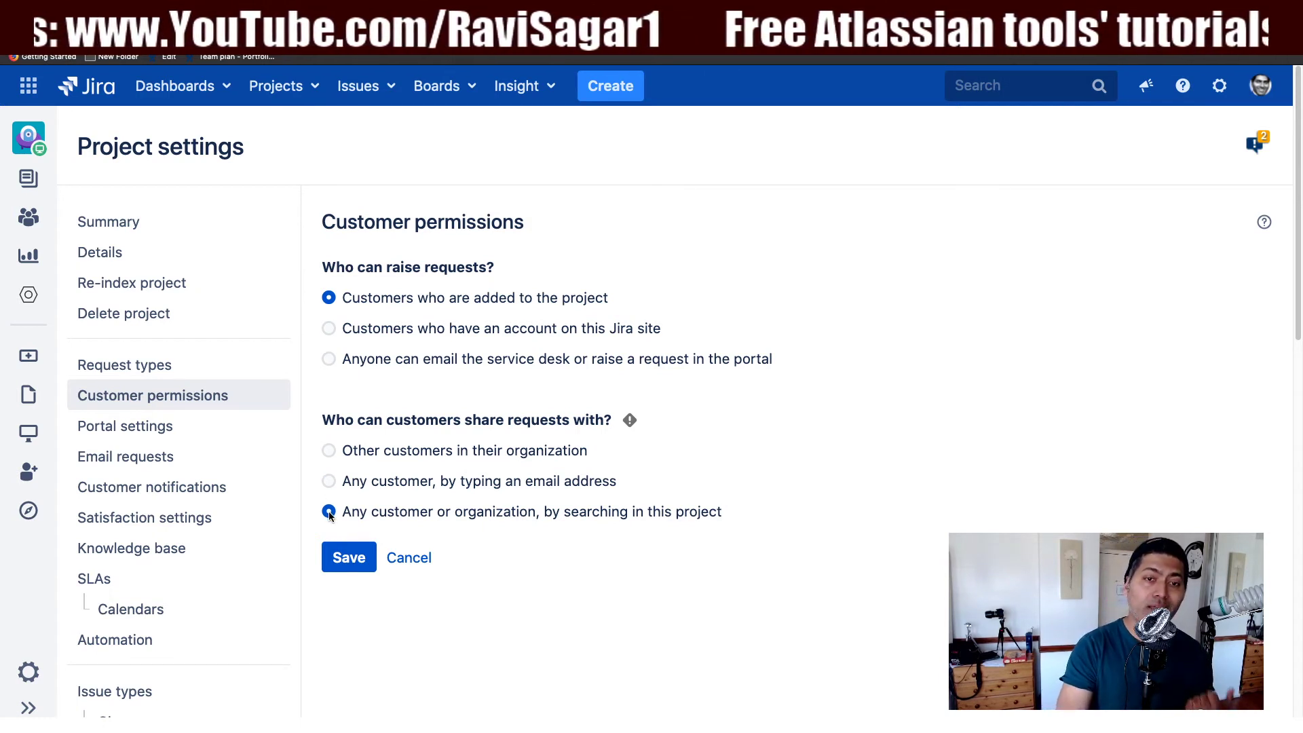
pyautogui.click(328, 450)
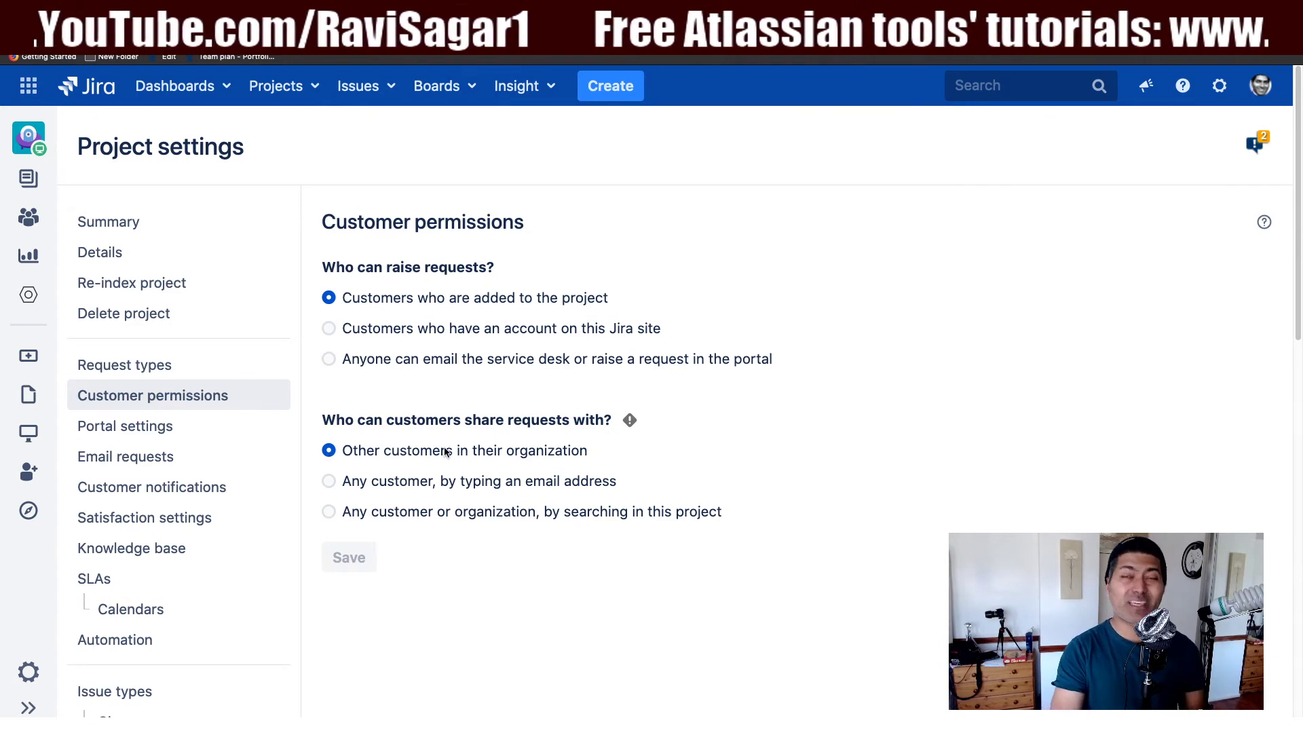
pyautogui.moveTo(631, 421)
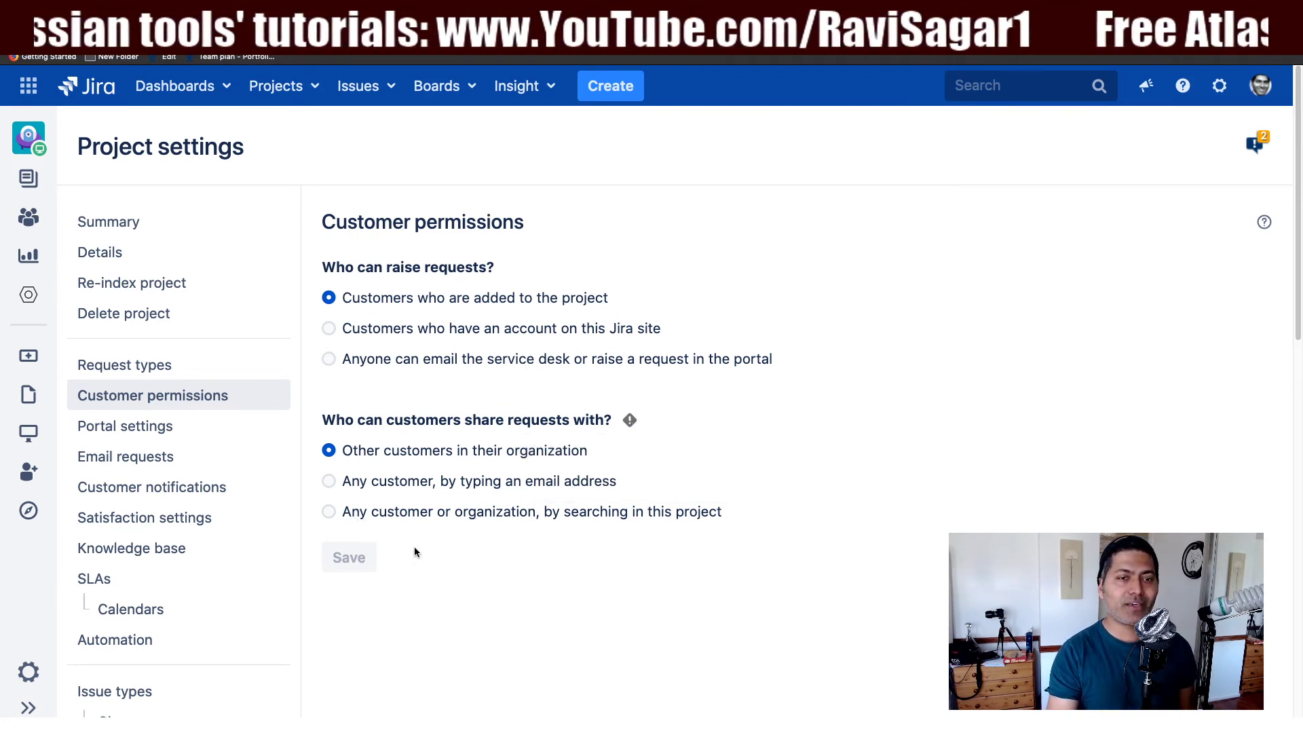
pyautogui.click(329, 481)
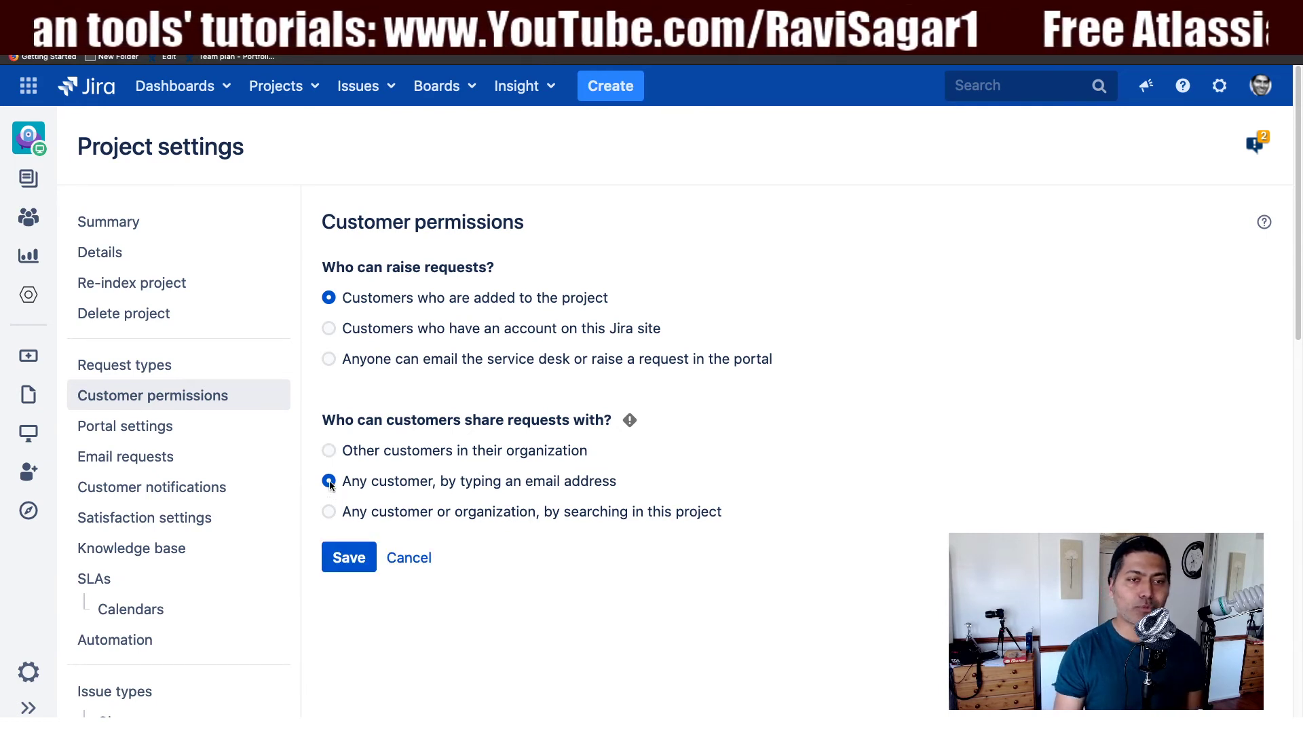